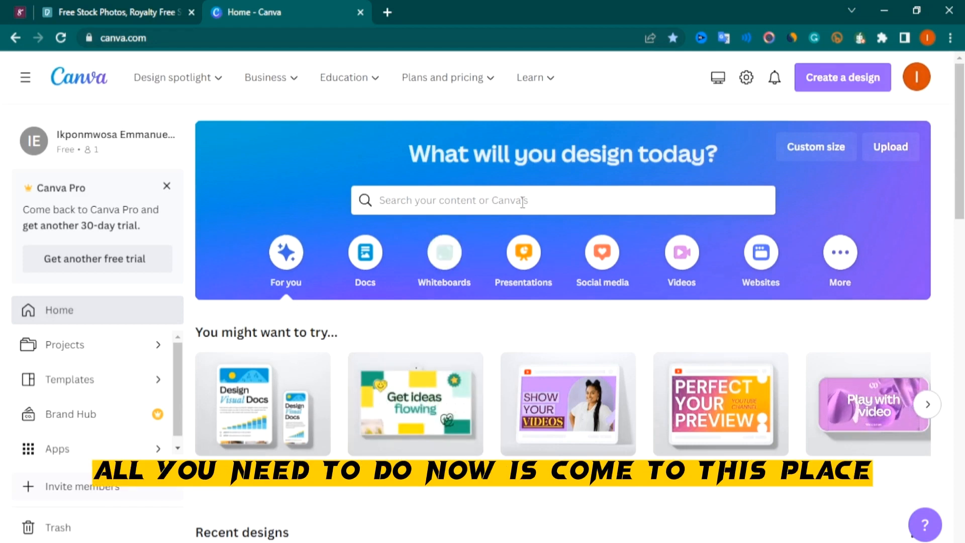
# Create a new custom-size design of 1410 by 2240 px
pyautogui.click(844, 81)
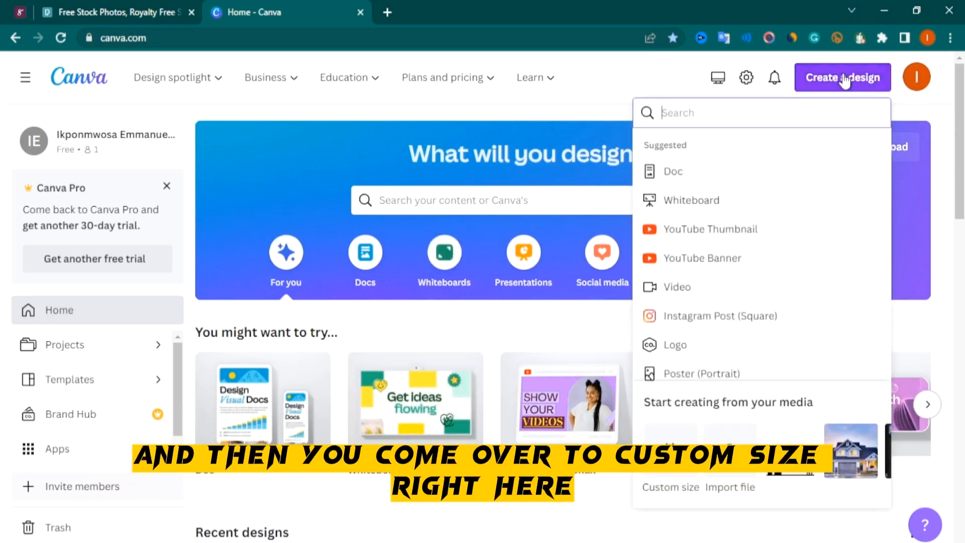
pyautogui.click(668, 480)
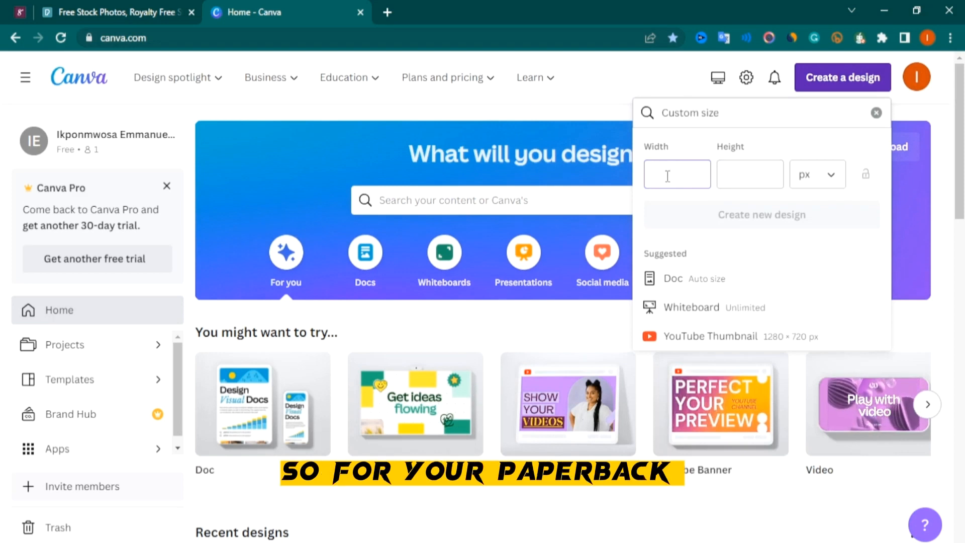
pyautogui.write('1410')
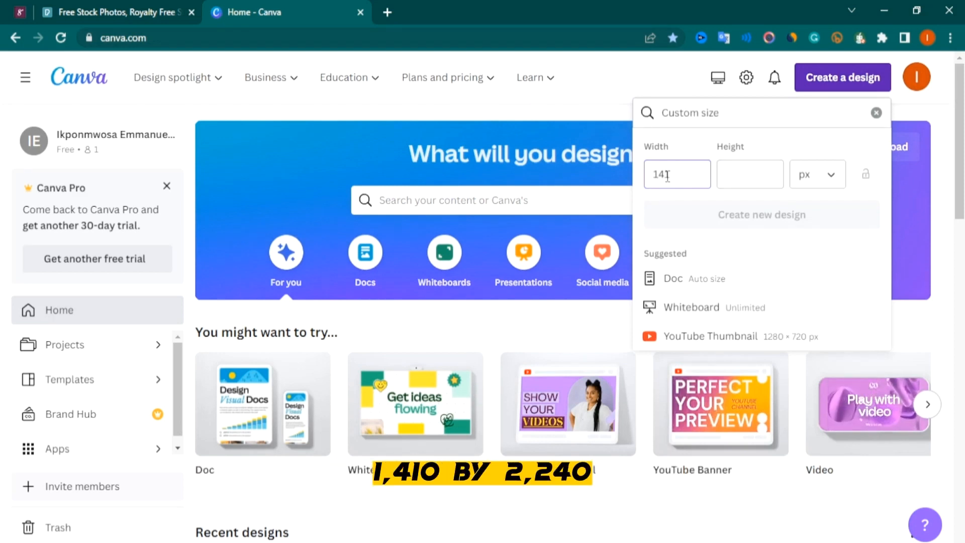
pyautogui.click(739, 171)
pyautogui.write('22')
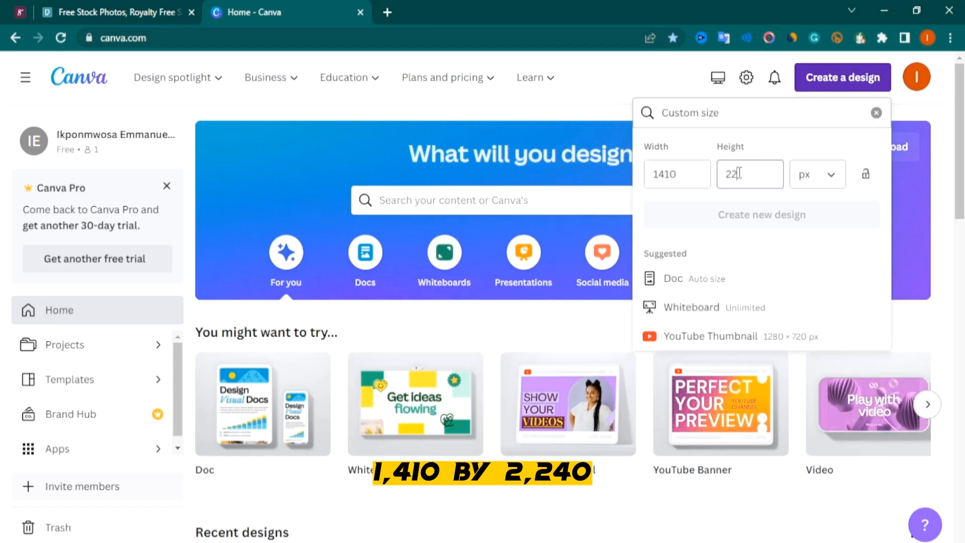
pyautogui.write('40')
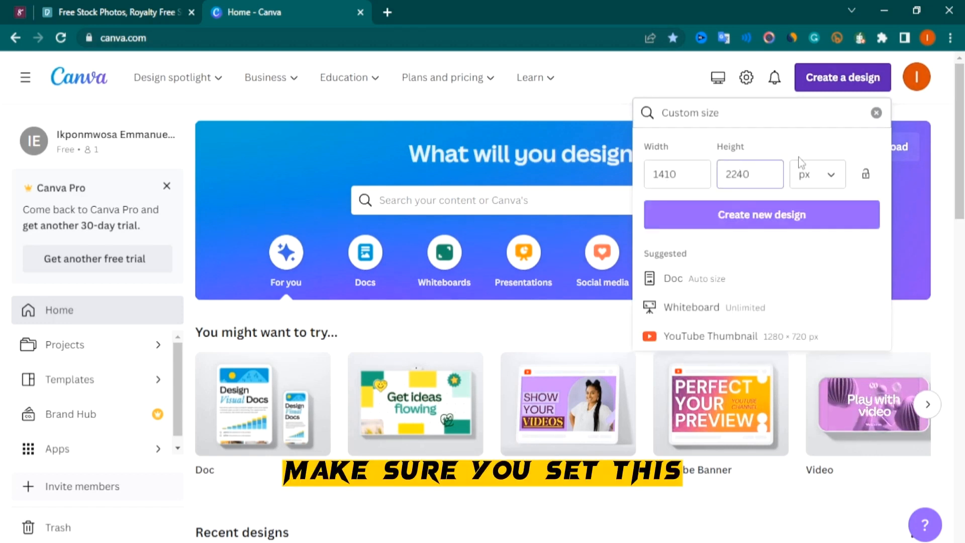
pyautogui.click(828, 175)
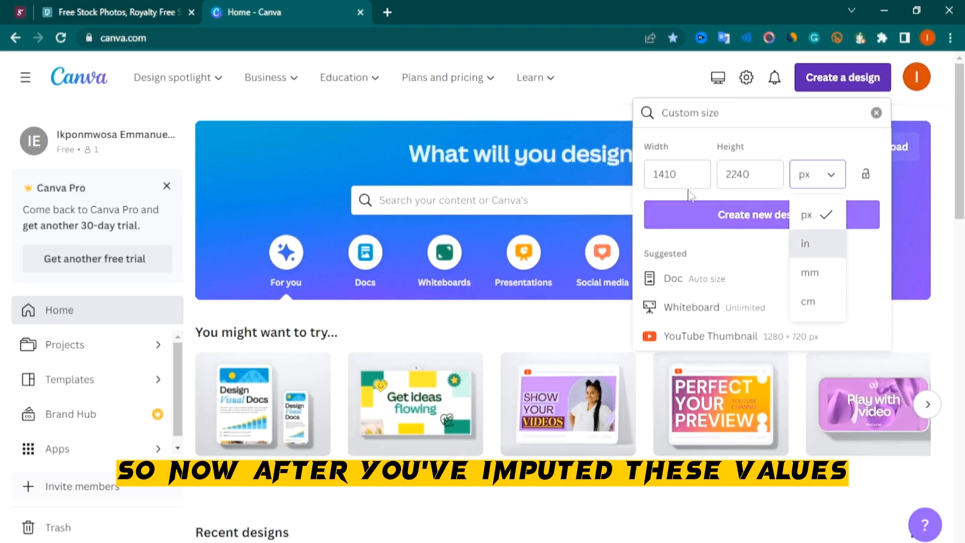
pyautogui.click(725, 218)
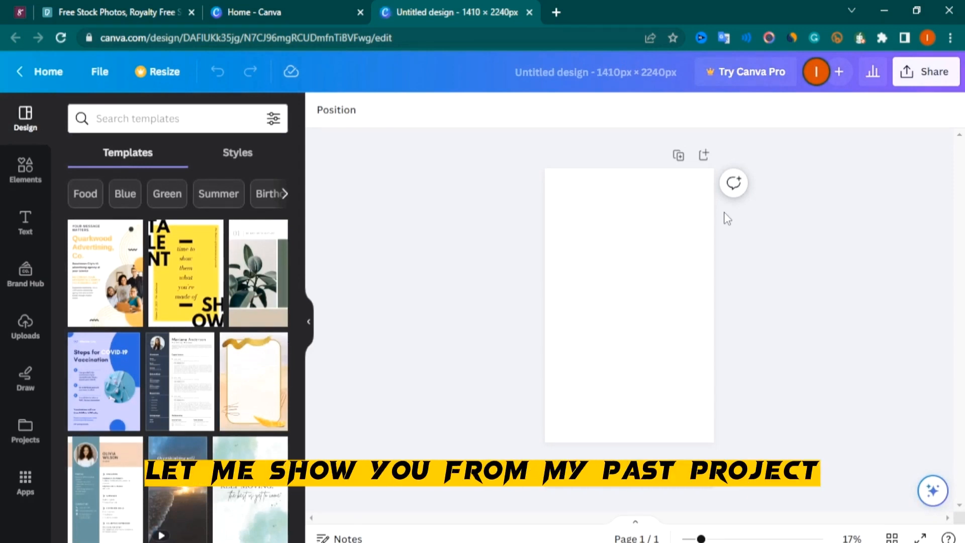
# Open the projects panel and view the earlier Real Estate Revolution book cover design
pyautogui.click(25, 430)
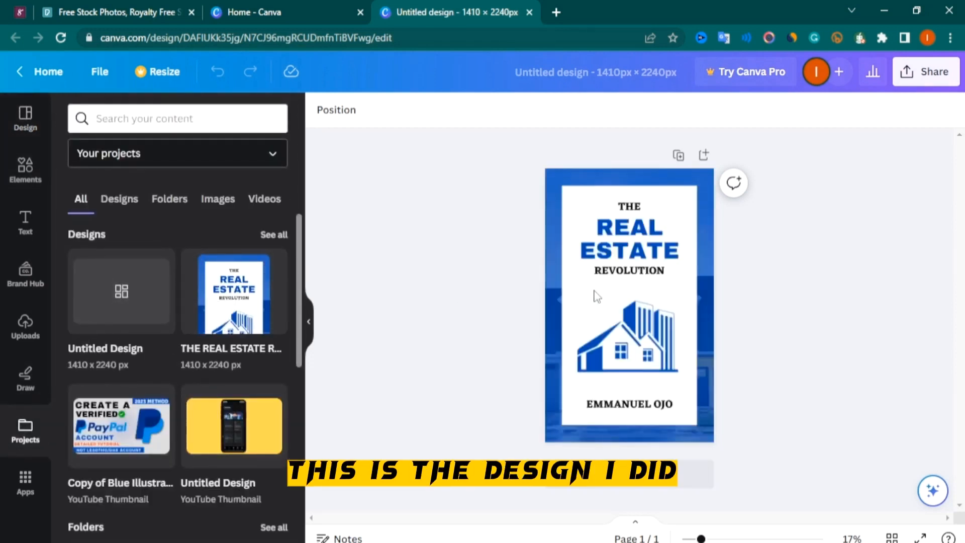
pyautogui.click(693, 301)
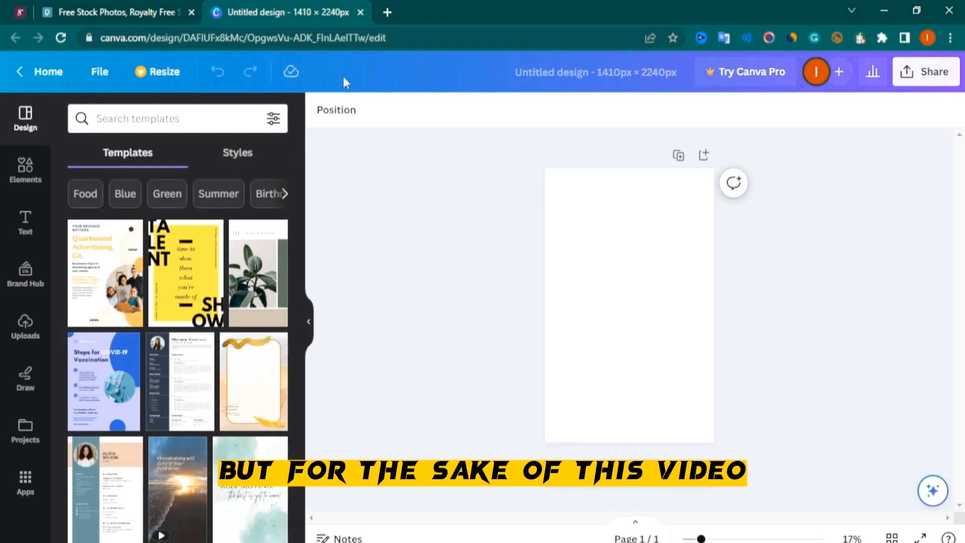
# Open pexels.com in a new browser tab
pyautogui.click(386, 12)
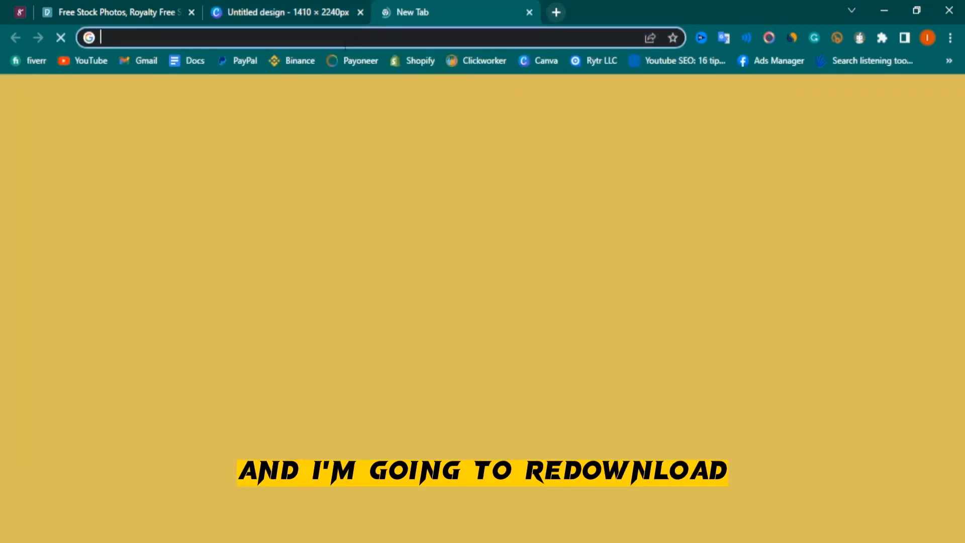
pyautogui.write('pexels.com')
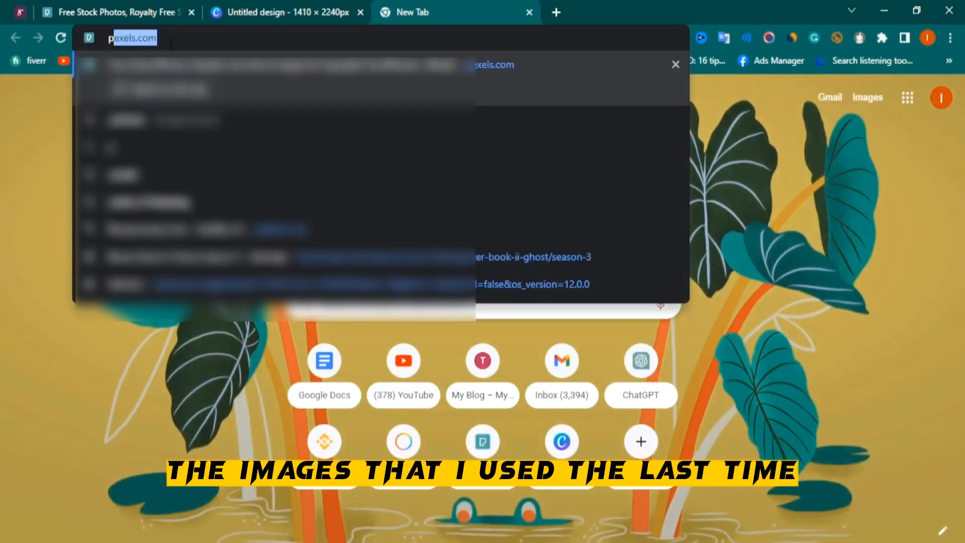
pyautogui.press('Return')
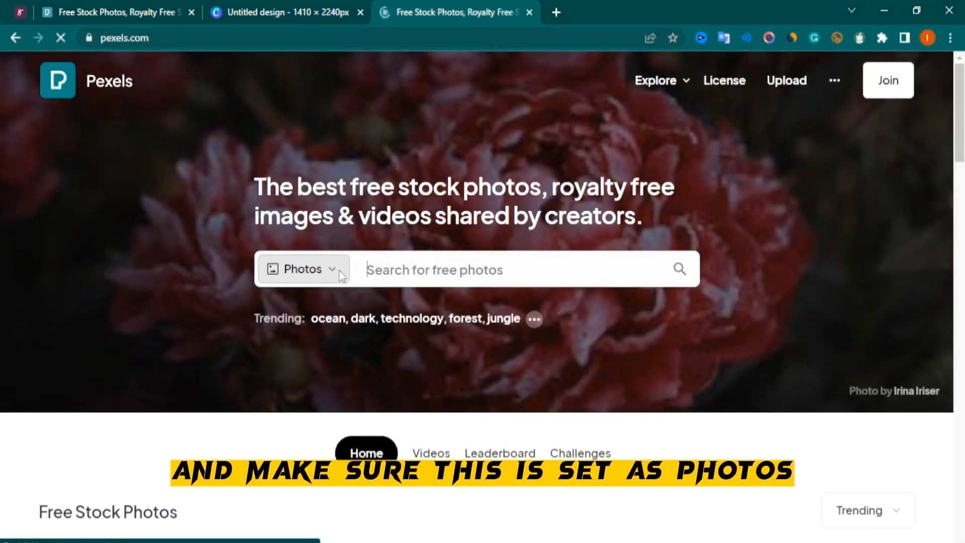
# Search Pexels photos for Real Estate using the recent searches
pyautogui.click(287, 275)
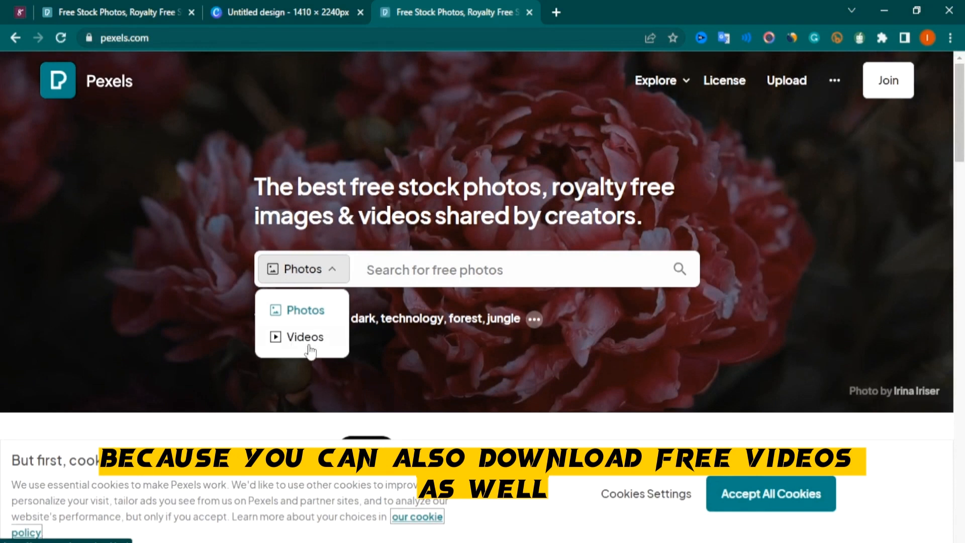
pyautogui.click(413, 272)
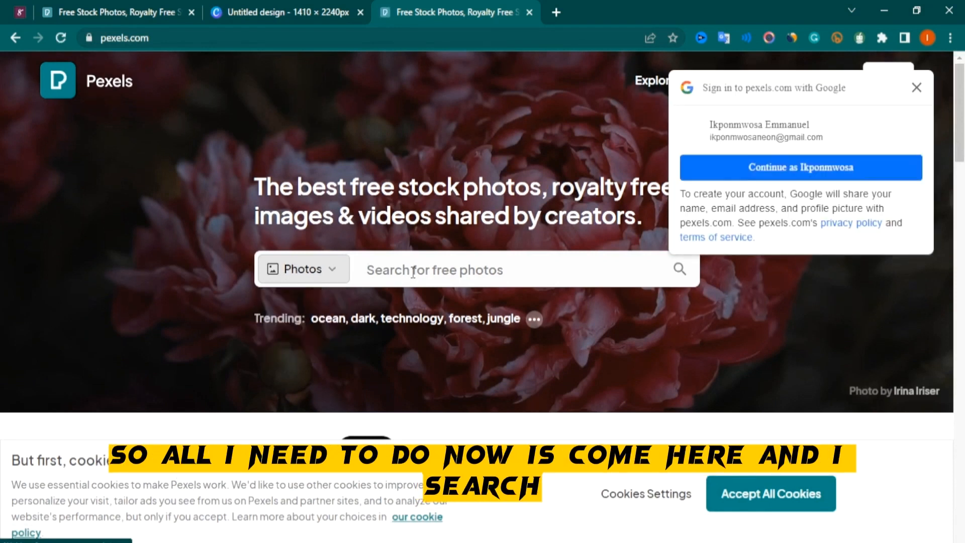
pyautogui.click(413, 272)
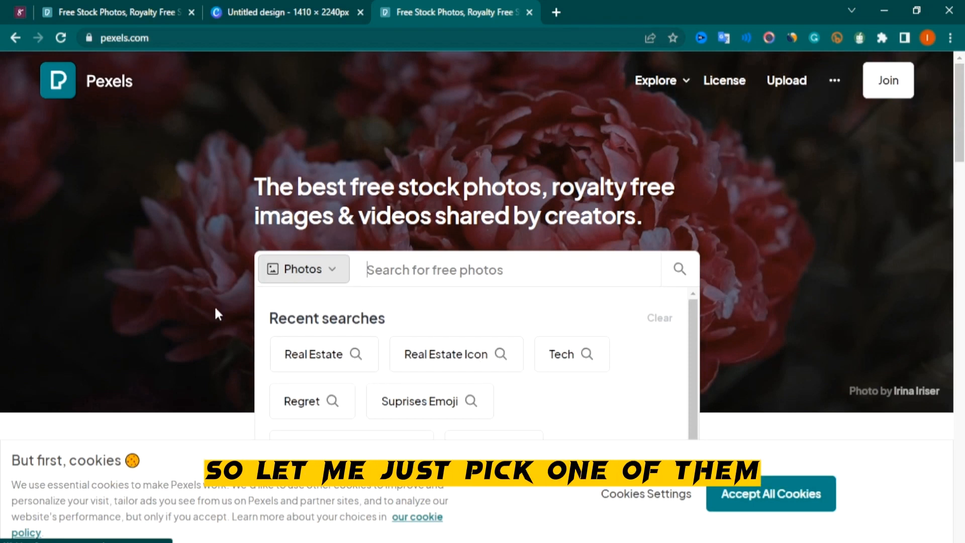
pyautogui.click(313, 357)
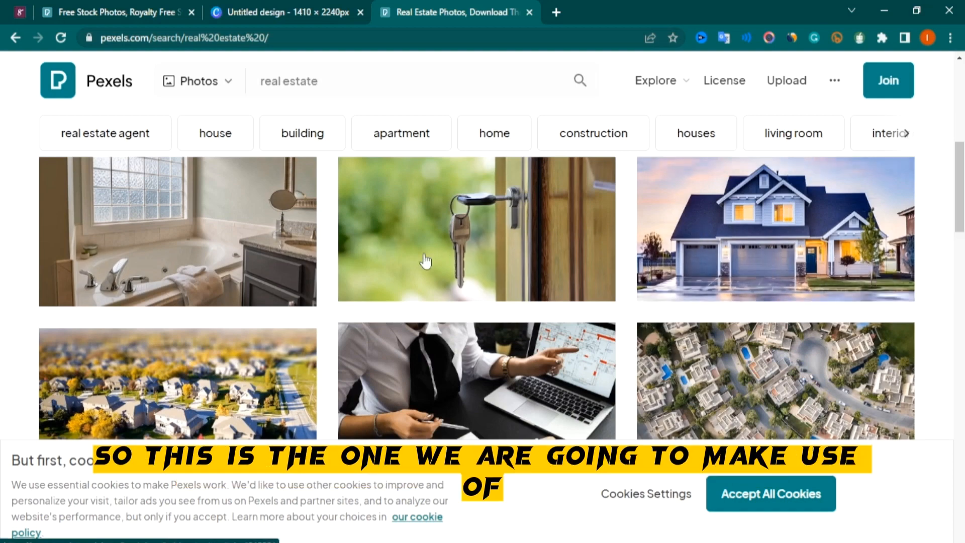
# Download the blue suburban house photo from the real estate results
pyautogui.scroll(-8, 426, 261)
pyautogui.scroll(4, 399, 303)
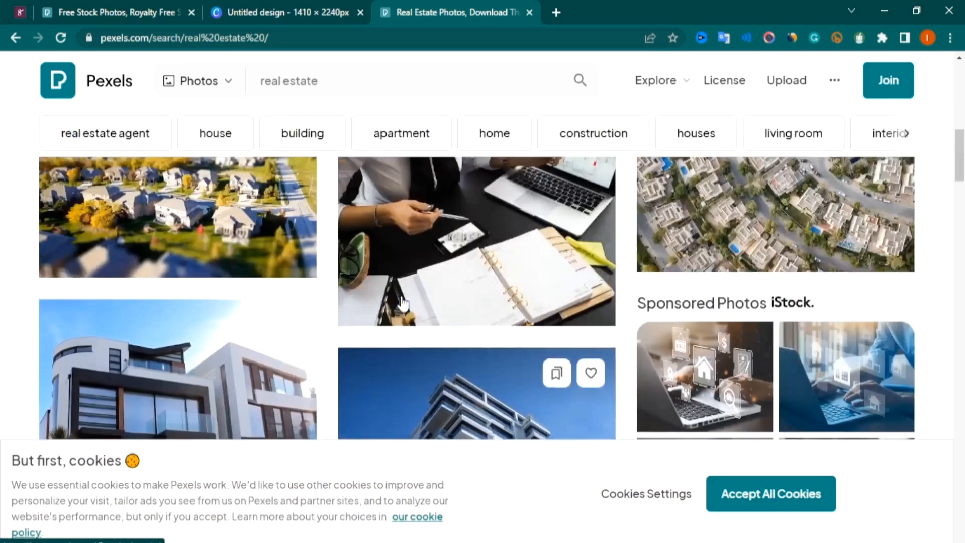
pyautogui.scroll(6, 402, 303)
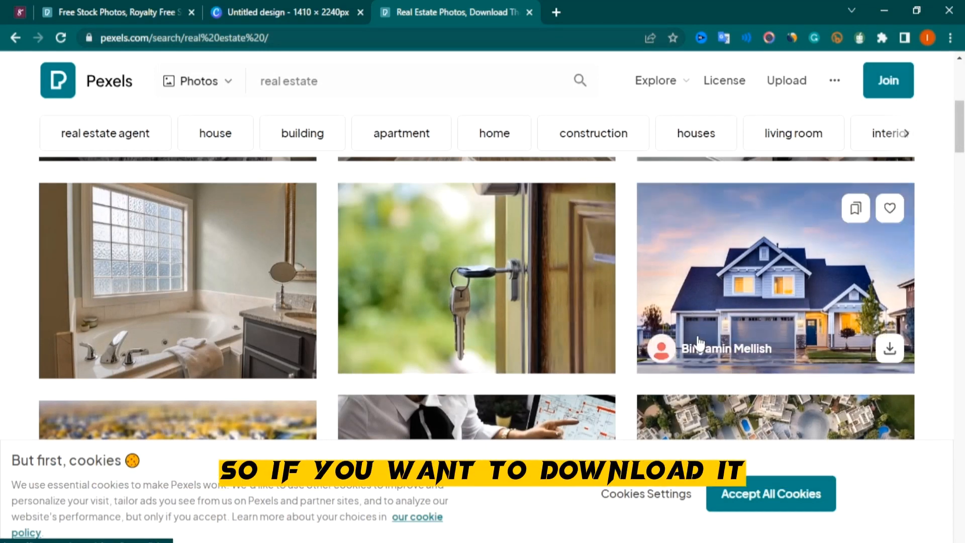
pyautogui.click(888, 350)
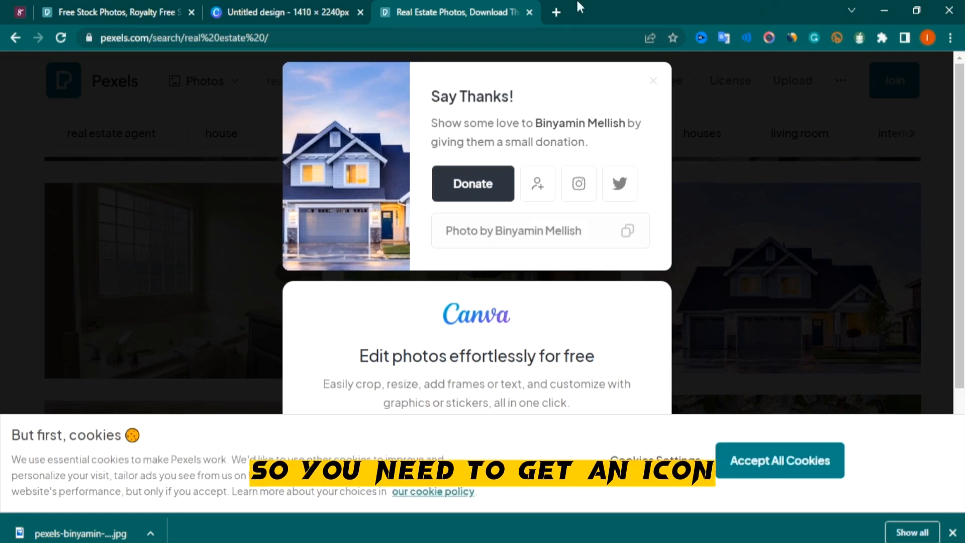
# In a new tab, search Google Images for real estate icon .png
pyautogui.click(556, 12)
pyautogui.click(347, 39)
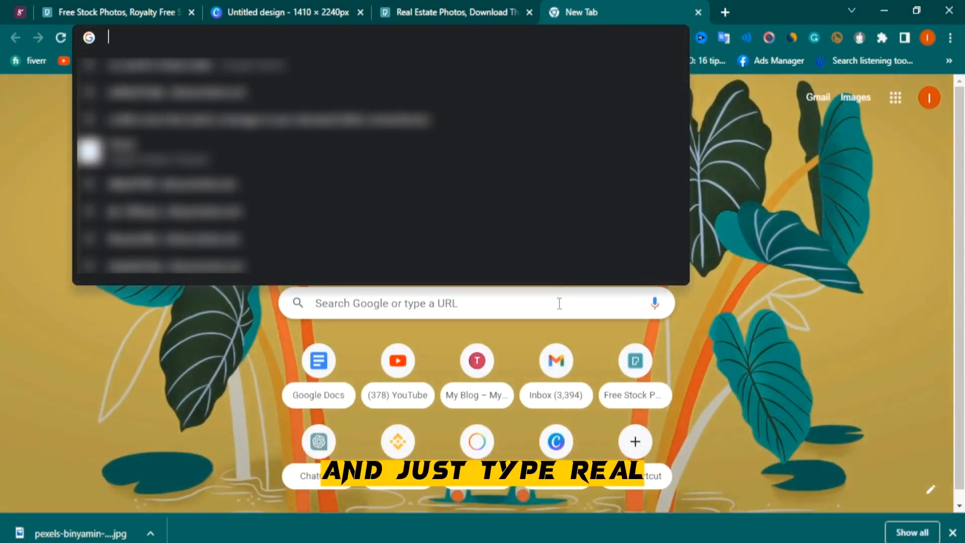
pyautogui.write('real')
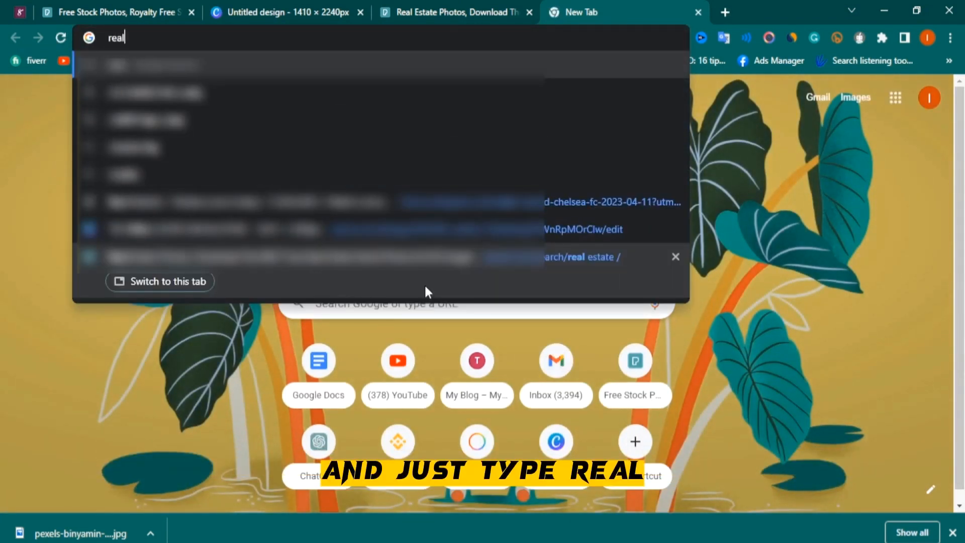
pyautogui.write(' estate ico')
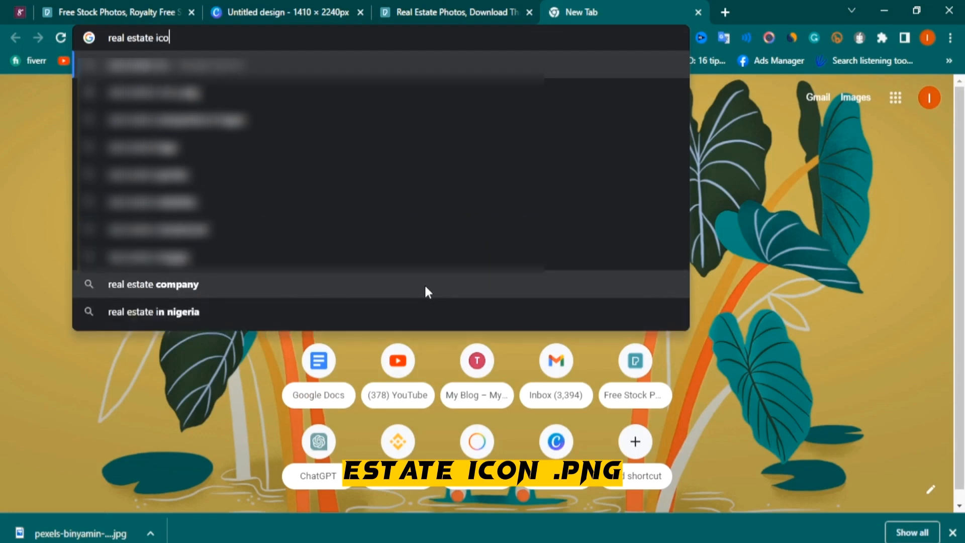
pyautogui.write('n .png')
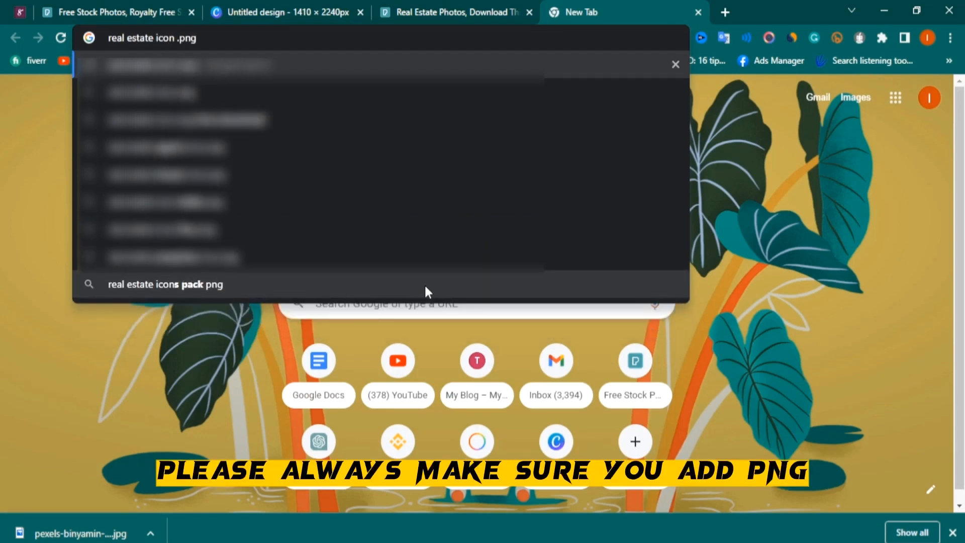
pyautogui.press('Return')
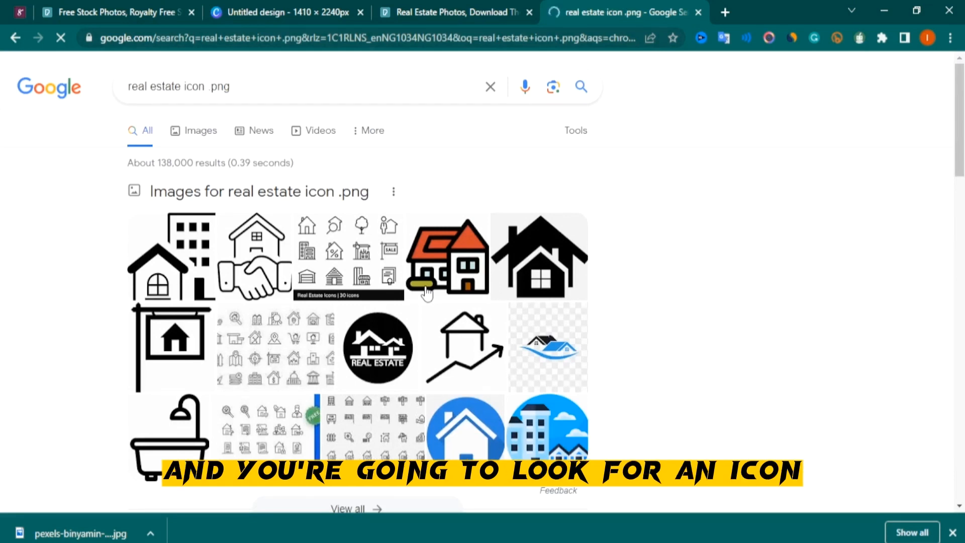
pyautogui.scroll(-3, 427, 292)
pyautogui.scroll(4, 424, 284)
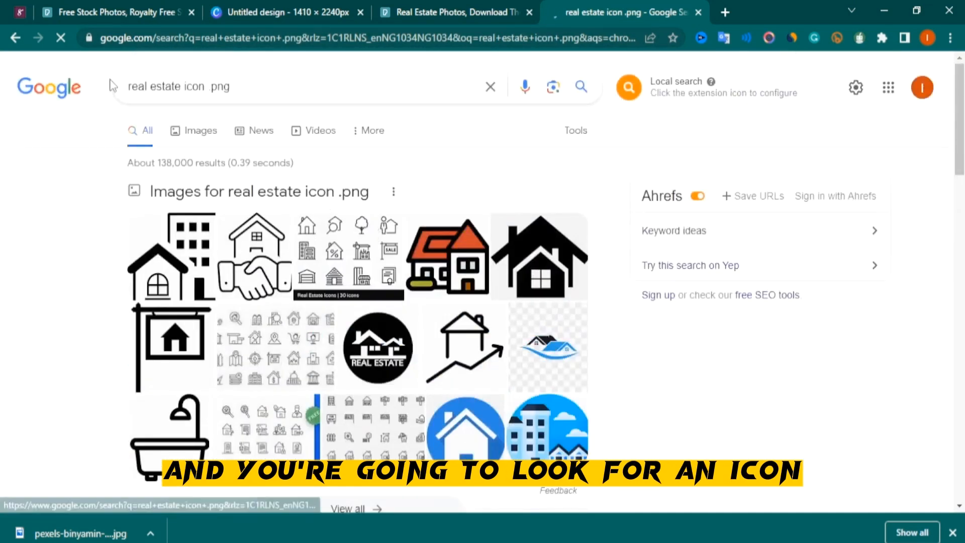
pyautogui.click(203, 133)
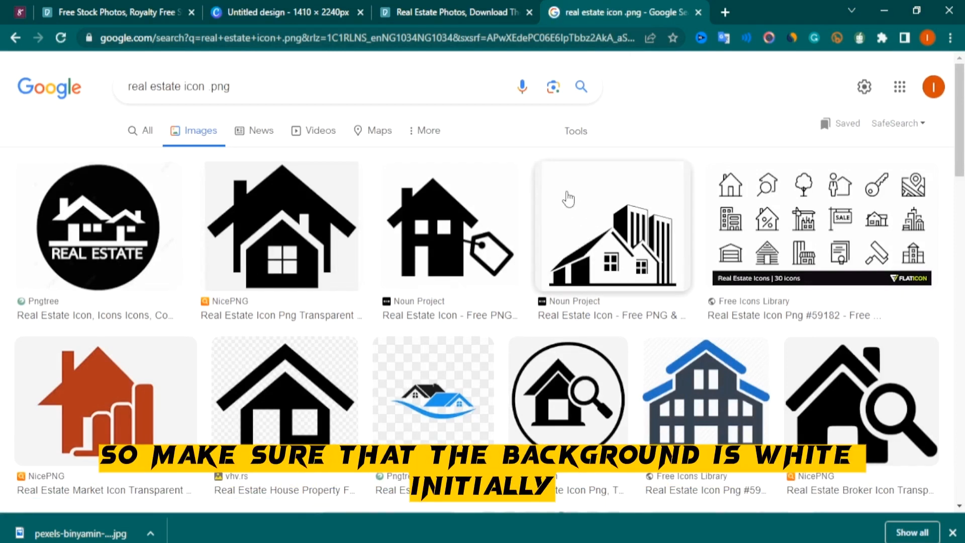
# Save the black house-and-buildings icon image as a PNG to the Desktop
pyautogui.click(570, 198)
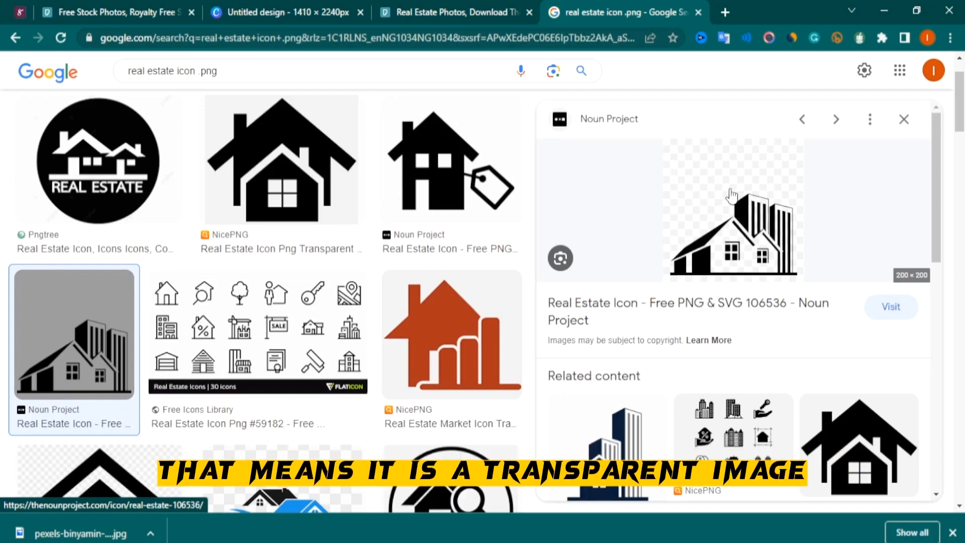
pyautogui.rightClick(742, 236)
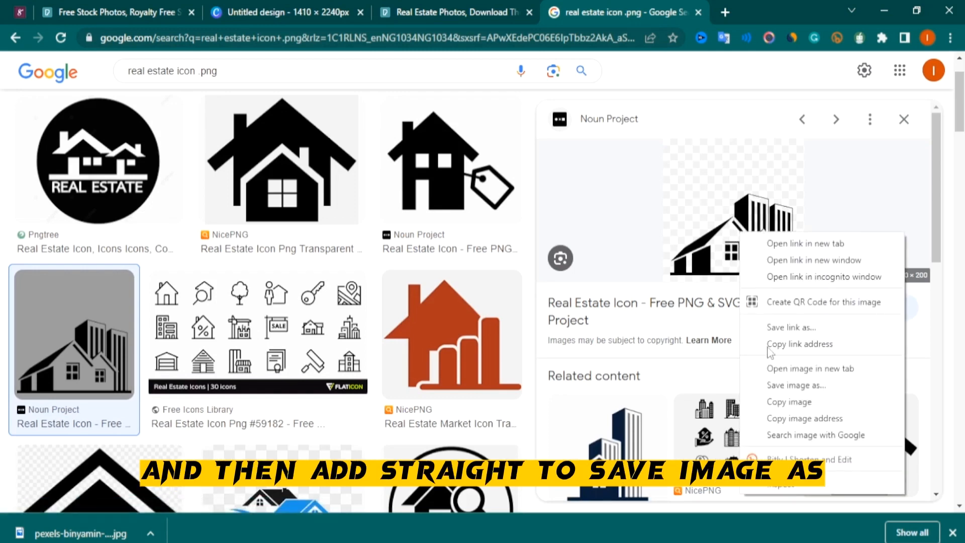
pyautogui.click(806, 385)
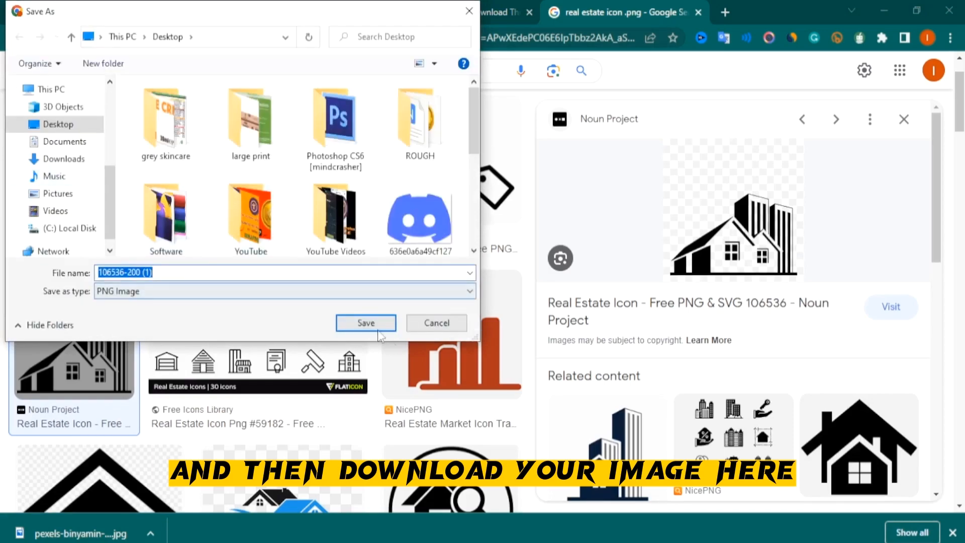
pyautogui.click(371, 327)
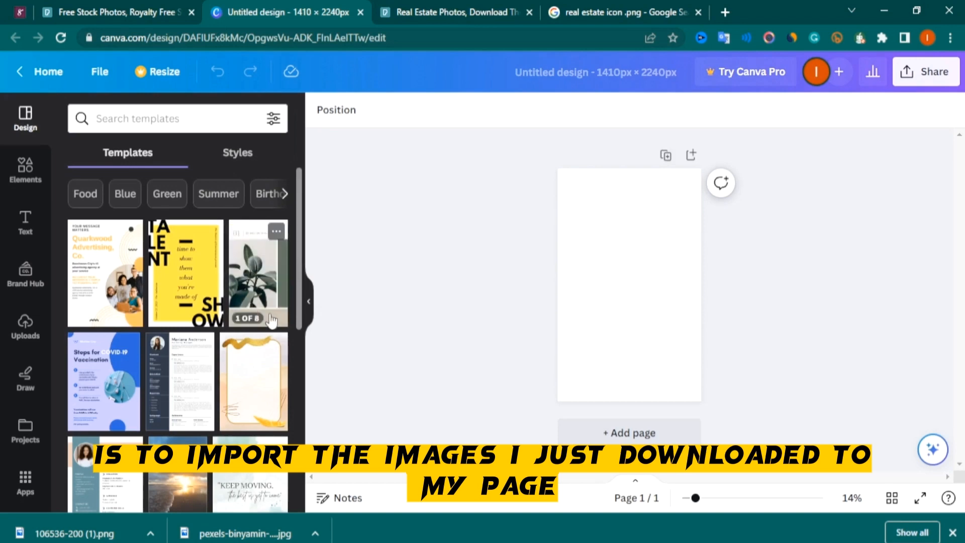
# Open the upload dialog and browse the Desktop and Downloads folders for the downloaded icon and house photo
pyautogui.click(29, 328)
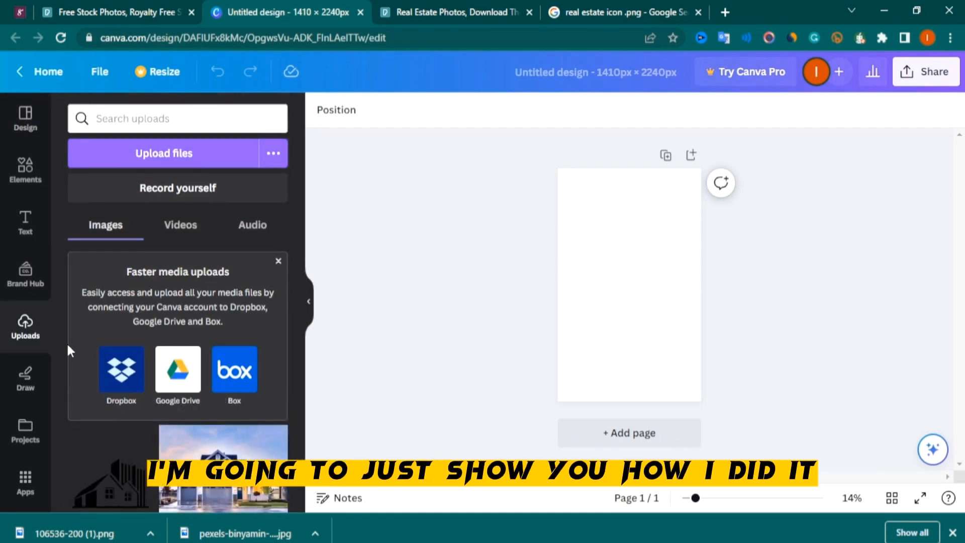
pyautogui.click(185, 162)
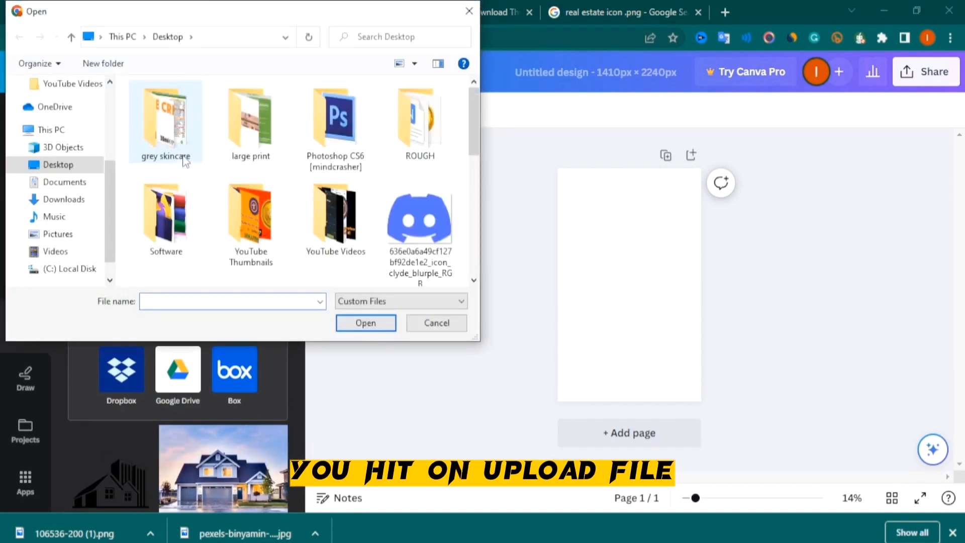
pyautogui.scroll(-5, 361, 183)
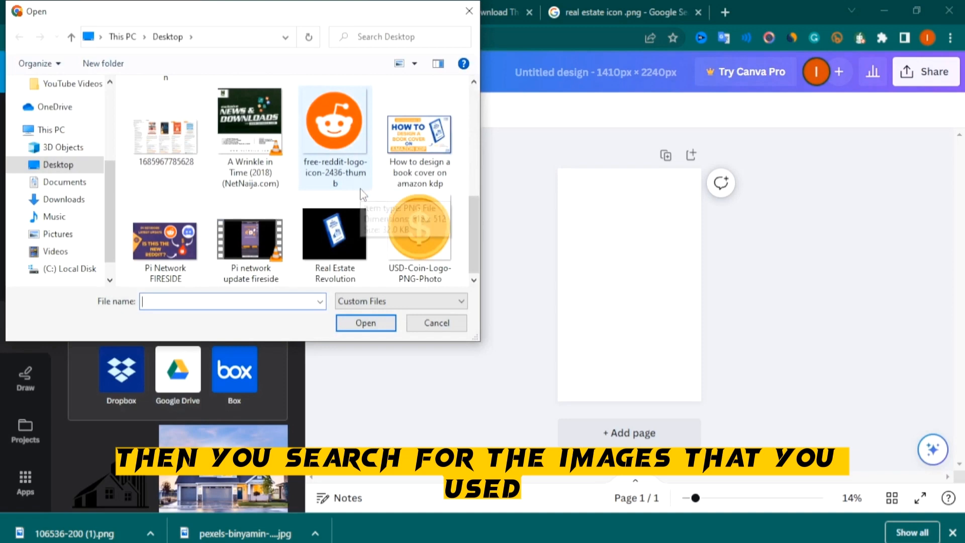
pyautogui.scroll(5, 361, 184)
pyautogui.click(257, 234)
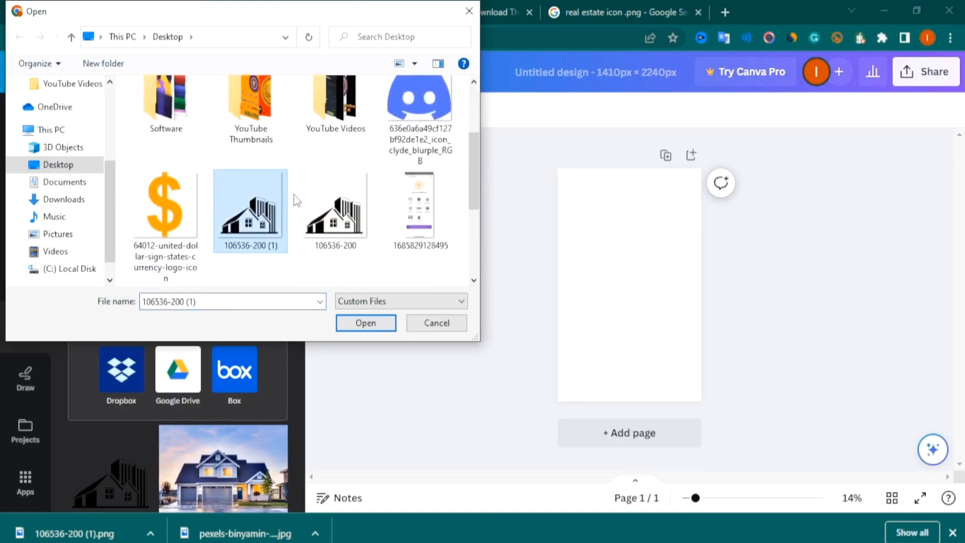
pyautogui.scroll(-3, 326, 261)
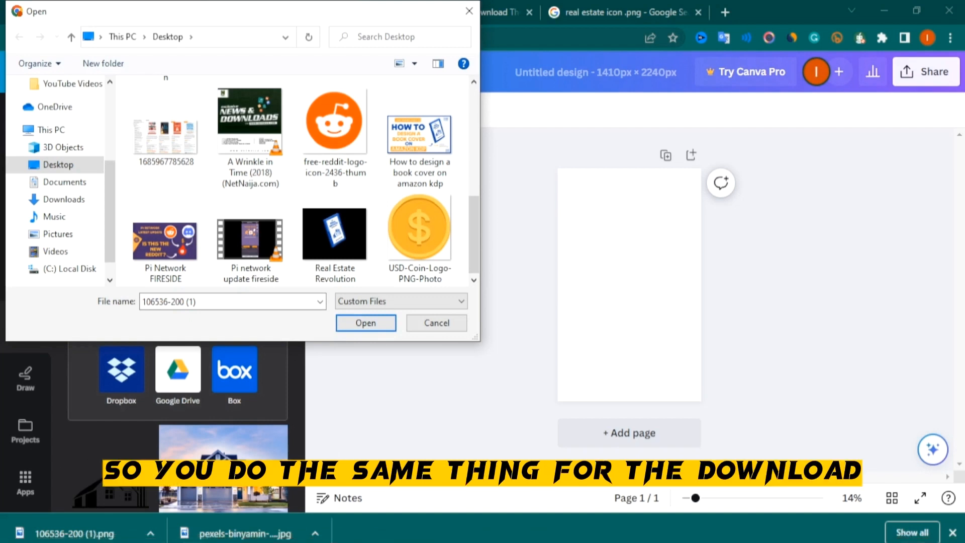
pyautogui.click(74, 203)
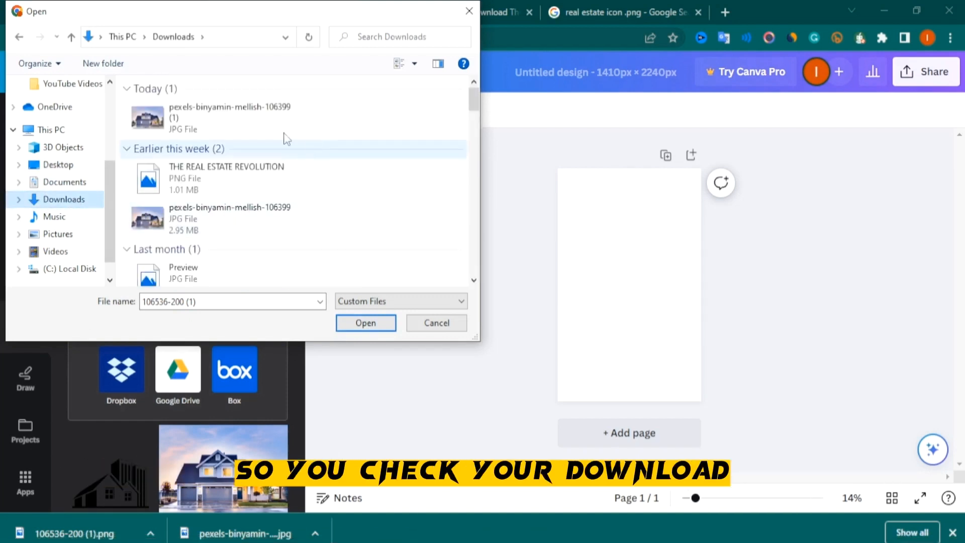
pyautogui.click(198, 128)
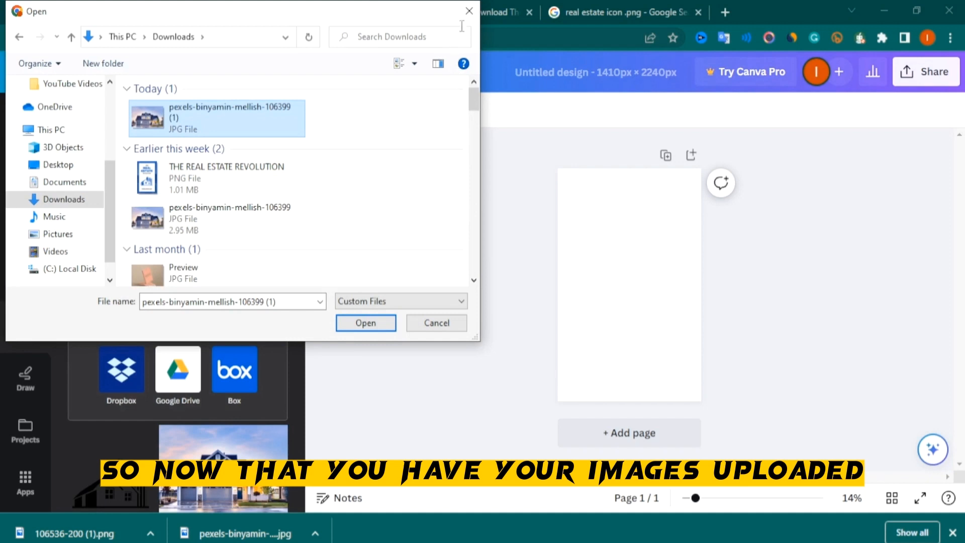
pyautogui.click(469, 12)
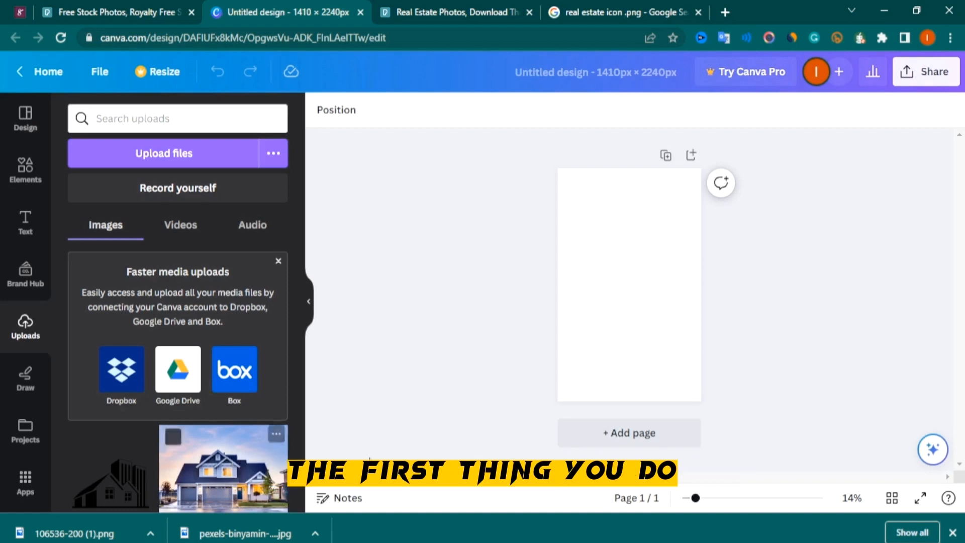
# Place the uploaded blue house photo onto the page as the full-page background image
pyautogui.scroll(-1, 299, 444)
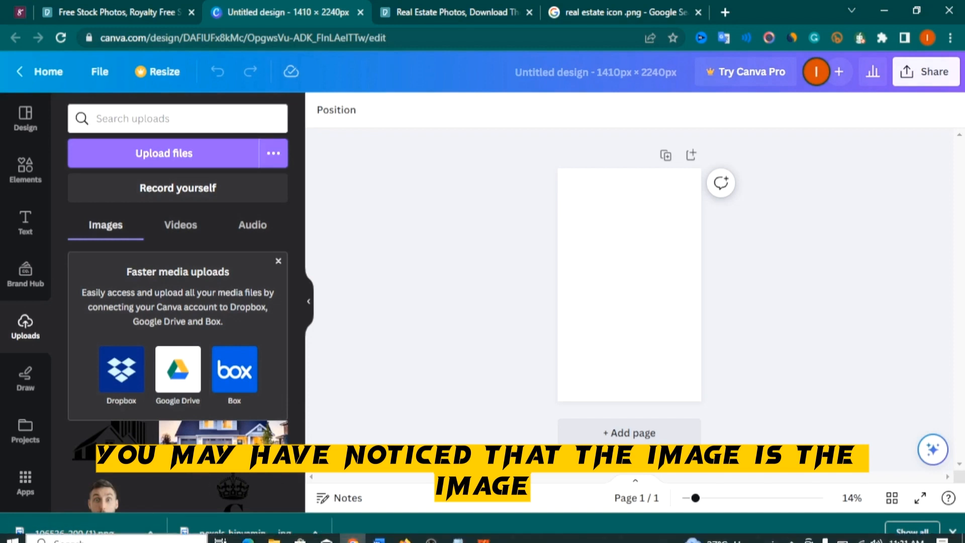
pyautogui.click(278, 261)
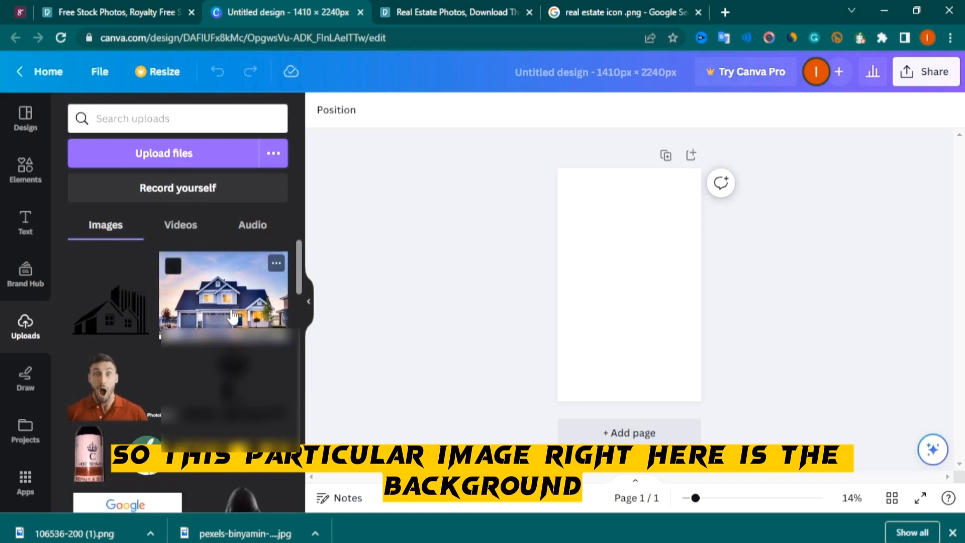
pyautogui.click(232, 316)
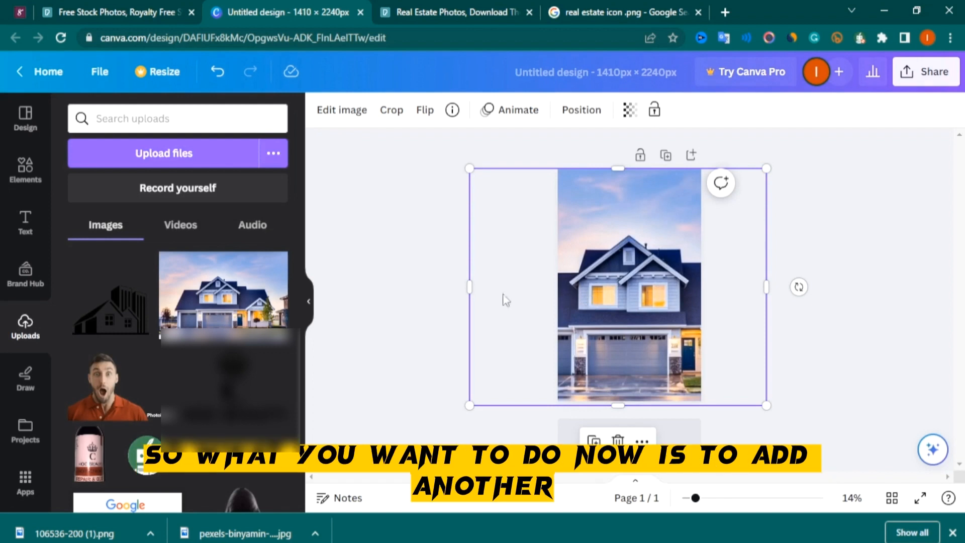
pyautogui.click(402, 293)
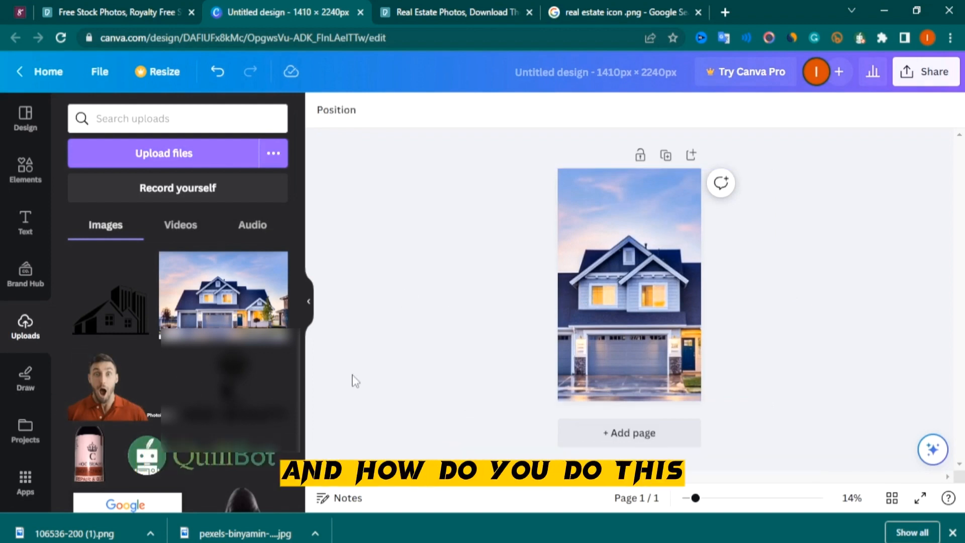
# Add a square shape from Elements and stretch it to cover the entire page
pyautogui.click(30, 168)
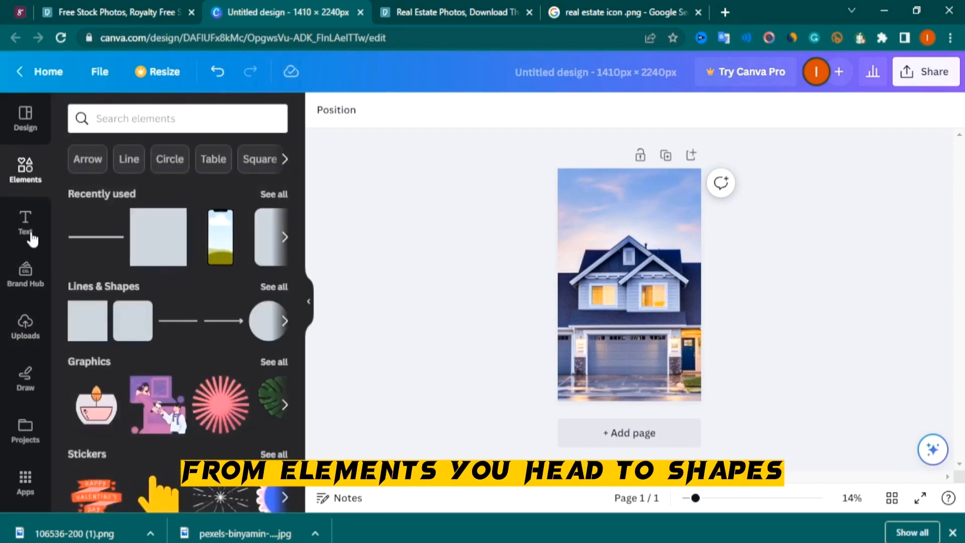
pyautogui.click(98, 329)
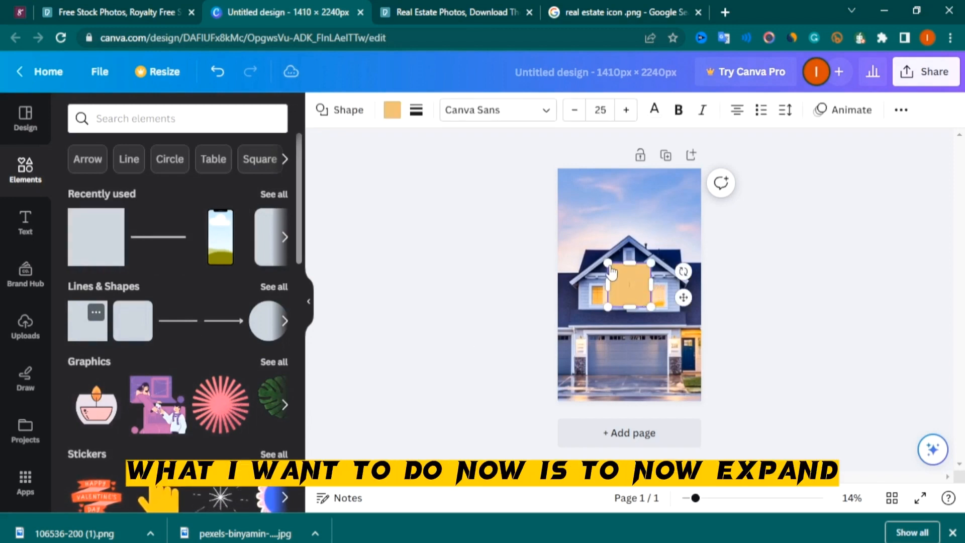
pyautogui.moveTo(609, 263); pyautogui.dragTo(569, 221)
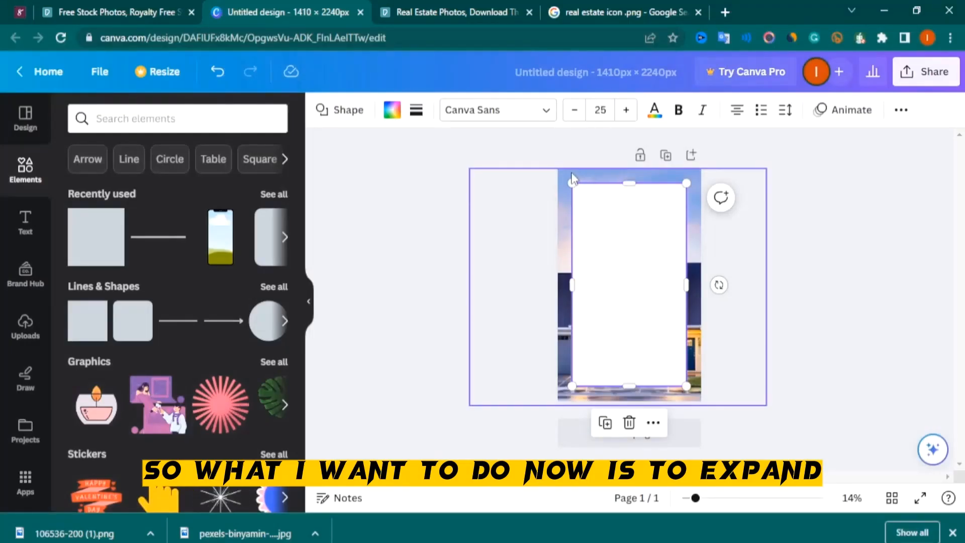
pyautogui.moveTo(570, 183); pyautogui.dragTo(546, 168)
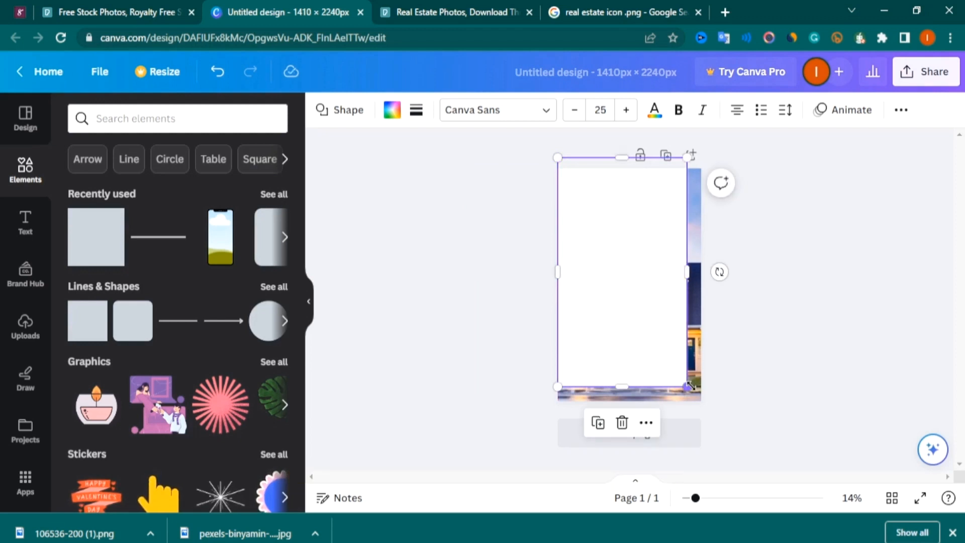
pyautogui.moveTo(686, 387); pyautogui.dragTo(704, 413)
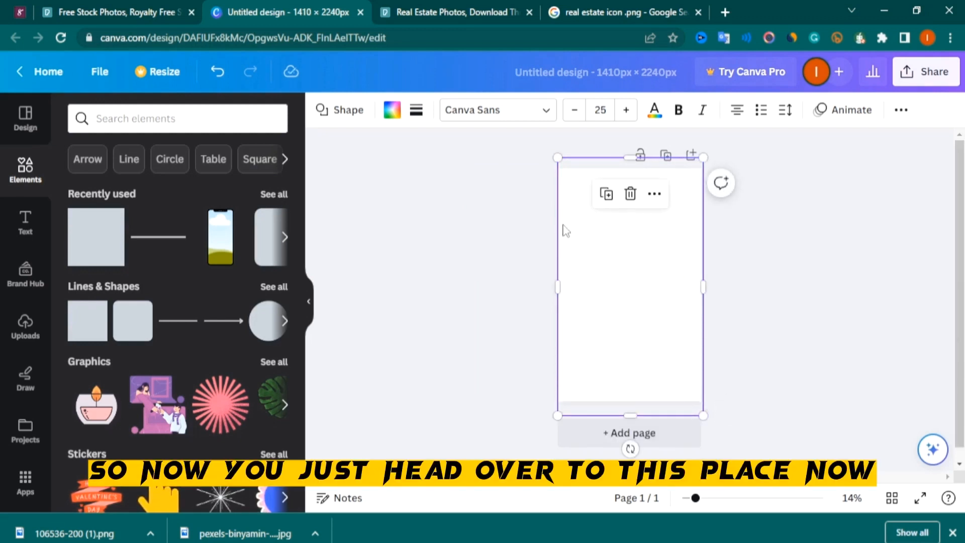
# Fill the full-page square shape with a solid blue from the default colours
pyautogui.click(392, 110)
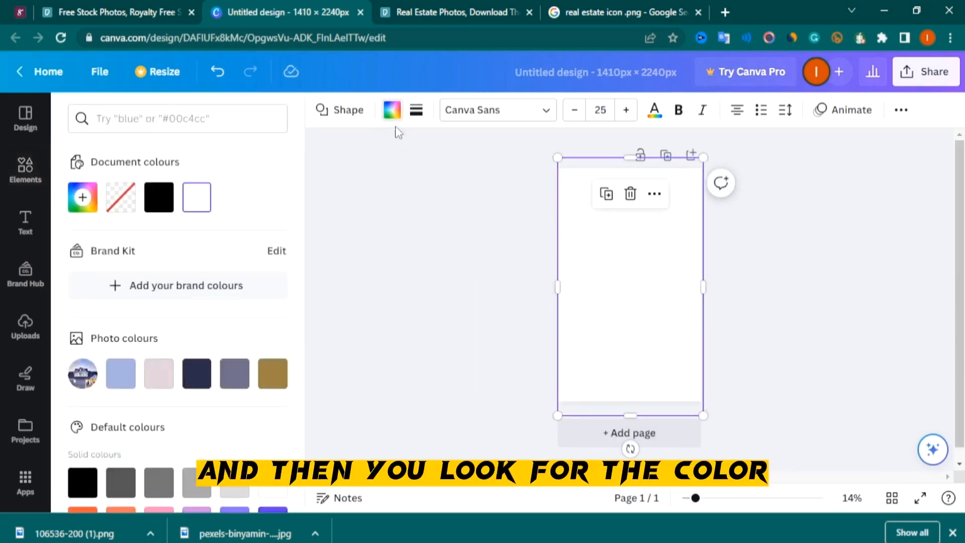
pyautogui.scroll(-2, 171, 393)
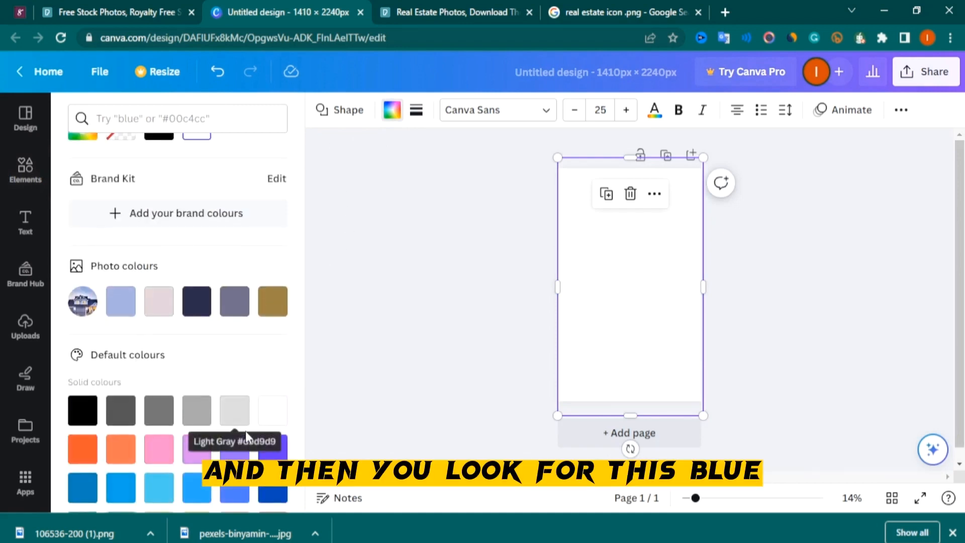
pyautogui.click(272, 487)
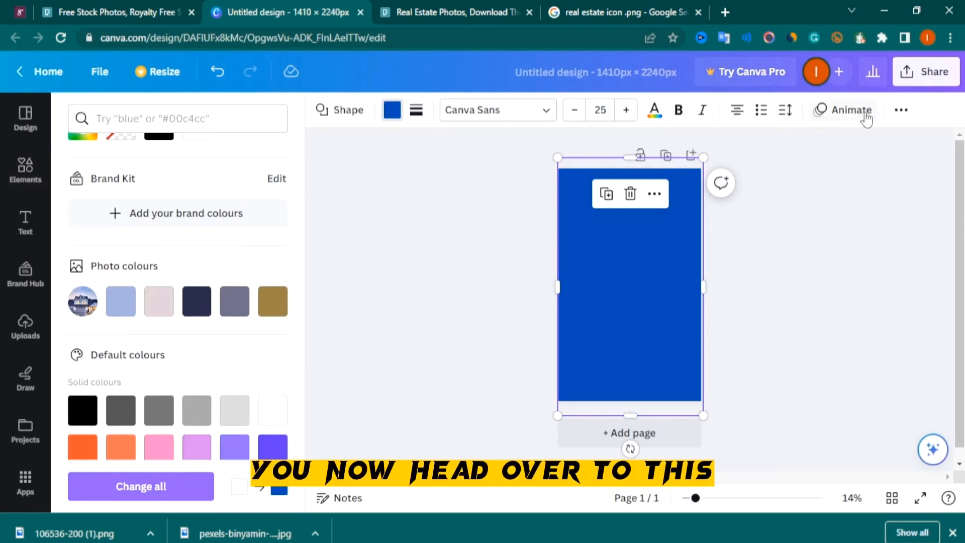
# Lower the blue shape's transparency so it becomes a see-through overlay on the photo
pyautogui.click(901, 112)
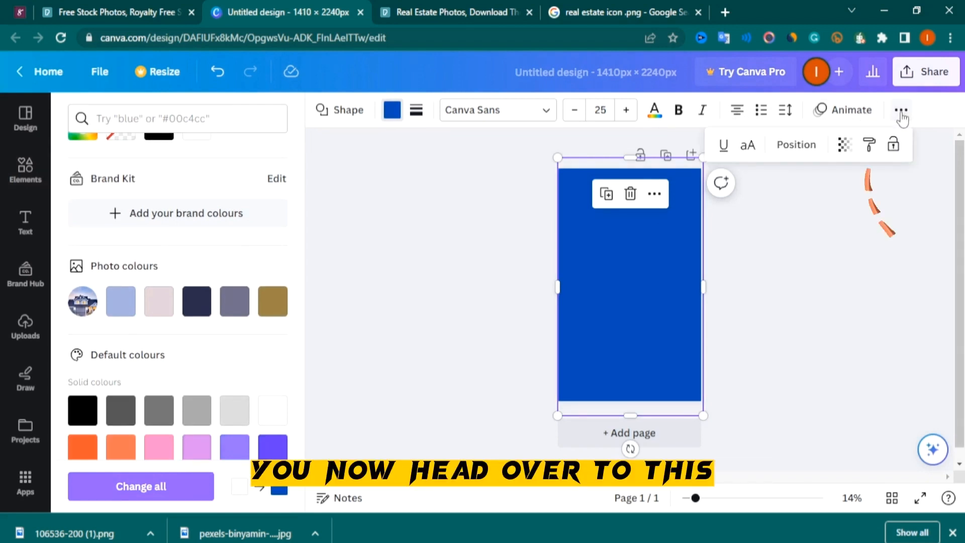
pyautogui.click(843, 146)
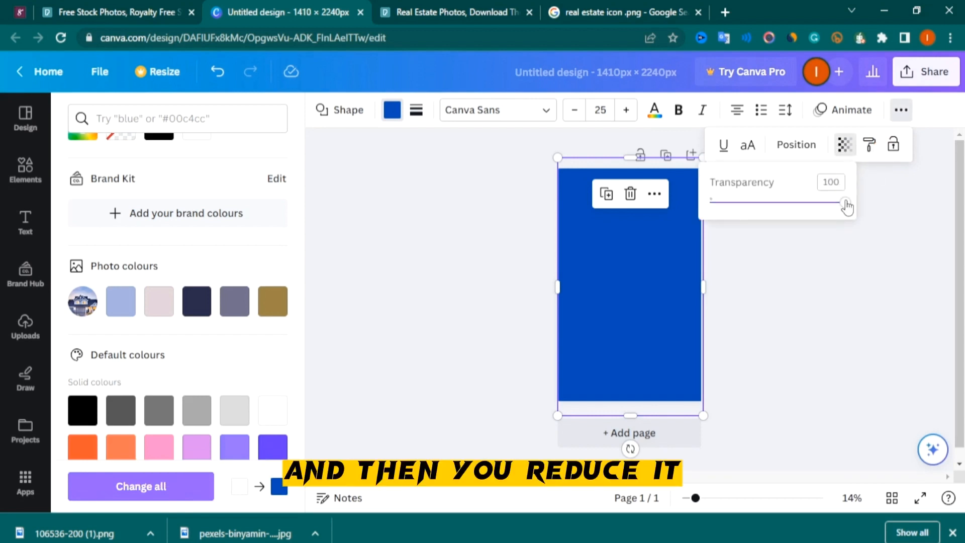
pyautogui.moveTo(846, 202); pyautogui.dragTo(822, 218)
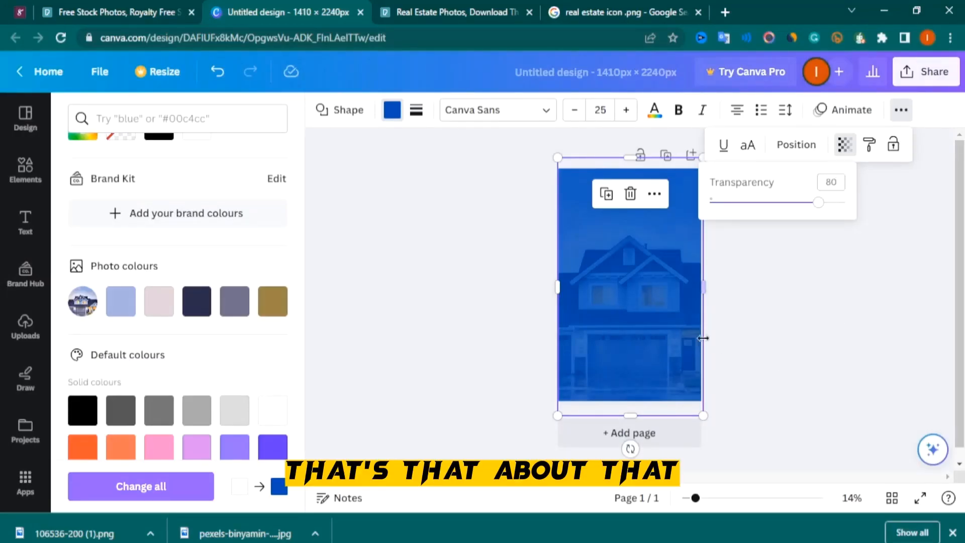
pyautogui.click(702, 329)
pyautogui.click(788, 310)
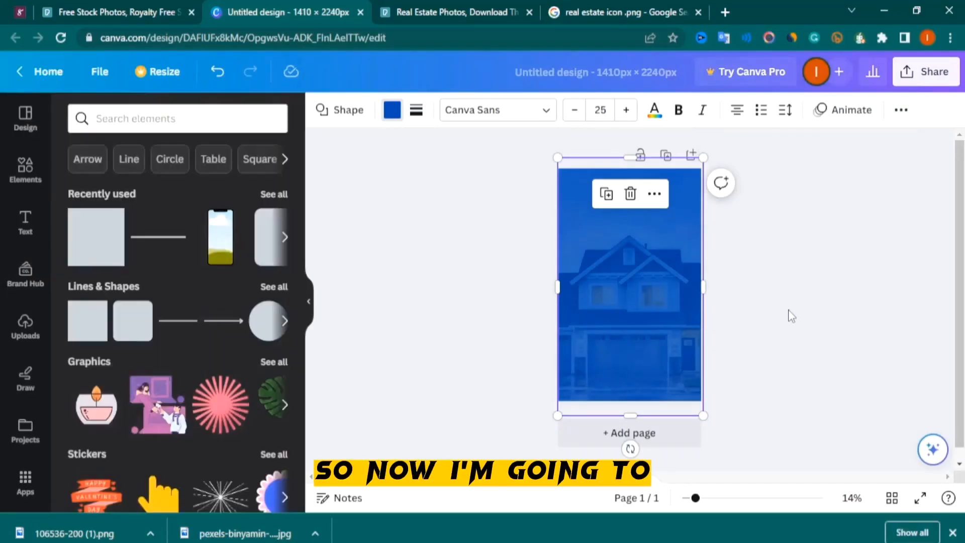
pyautogui.click(496, 282)
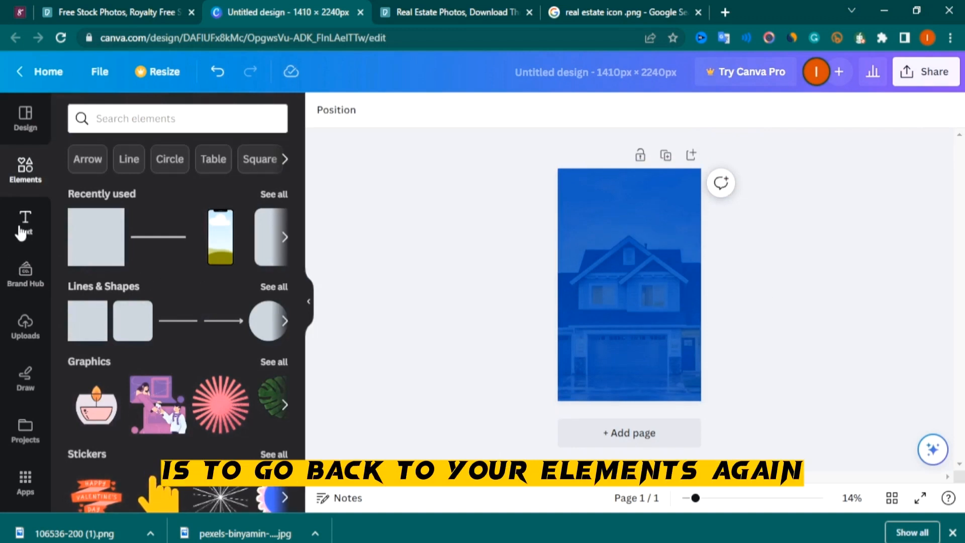
# Add another square shape and fill it with white
pyautogui.click(103, 249)
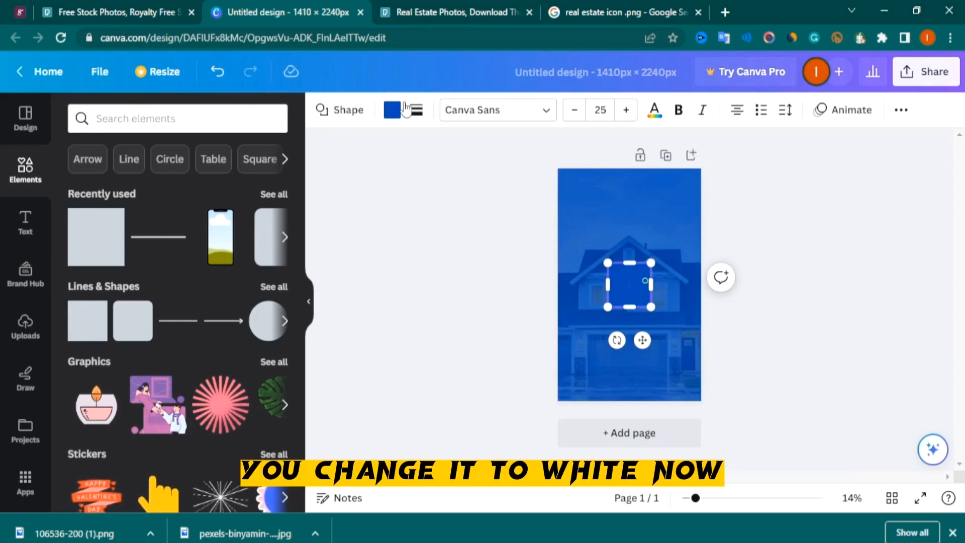
pyautogui.click(391, 110)
pyautogui.click(235, 197)
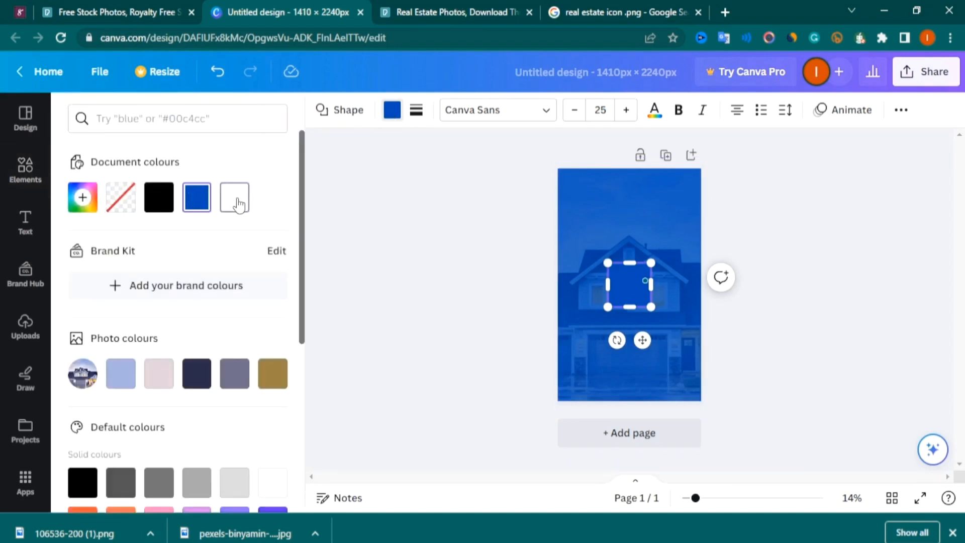
pyautogui.click(651, 286)
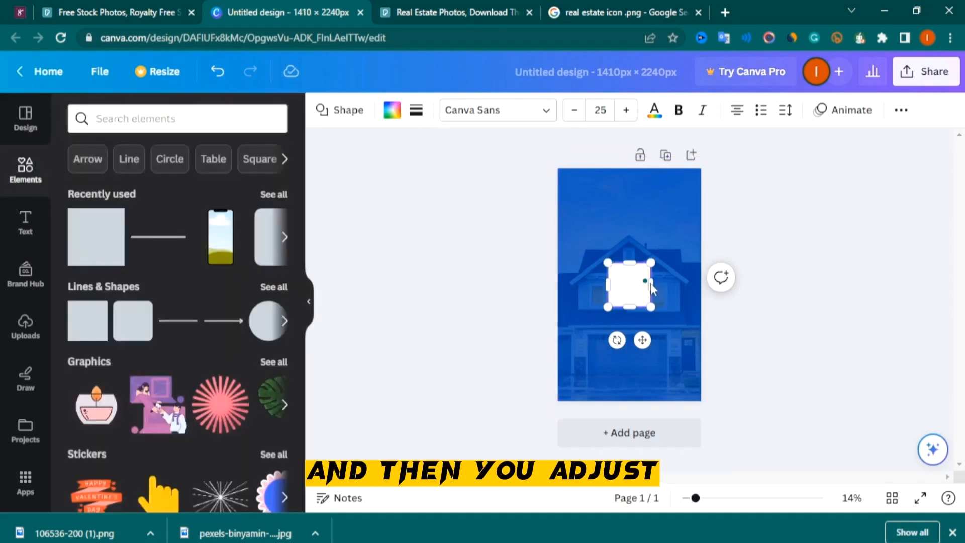
# Stretch the white rectangle to nearly fill the page, leaving an even blue border around it
pyautogui.moveTo(607, 285); pyautogui.dragTo(575, 288)
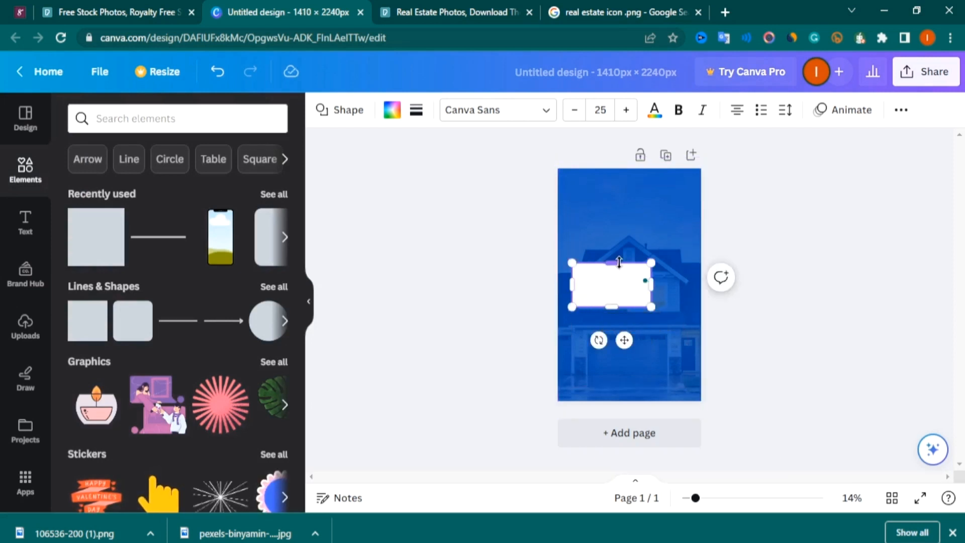
pyautogui.moveTo(615, 250); pyautogui.dragTo(613, 184)
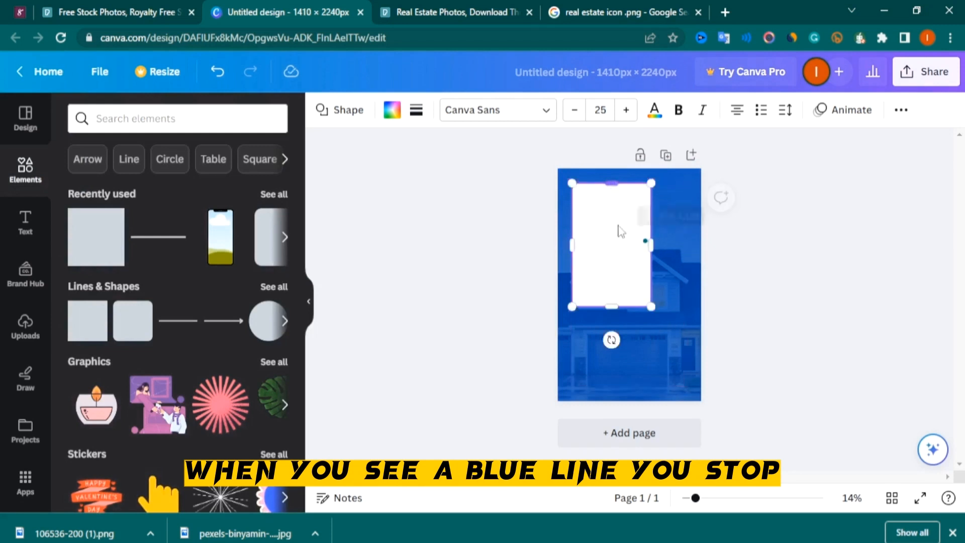
pyautogui.moveTo(611, 307); pyautogui.dragTo(611, 386)
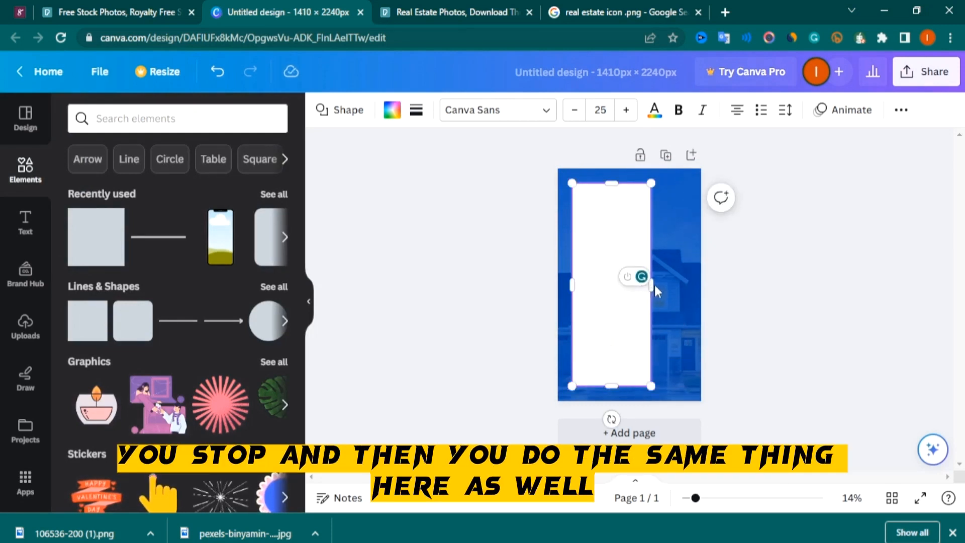
pyautogui.moveTo(649, 296); pyautogui.dragTo(687, 295)
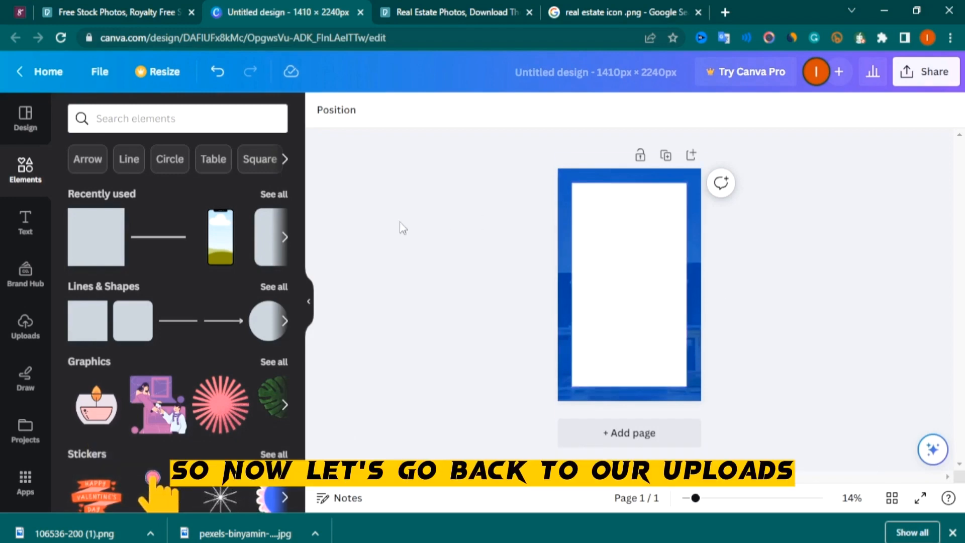
# Add the uploaded house icon to the white panel, enlarge it and centre it
pyautogui.click(28, 324)
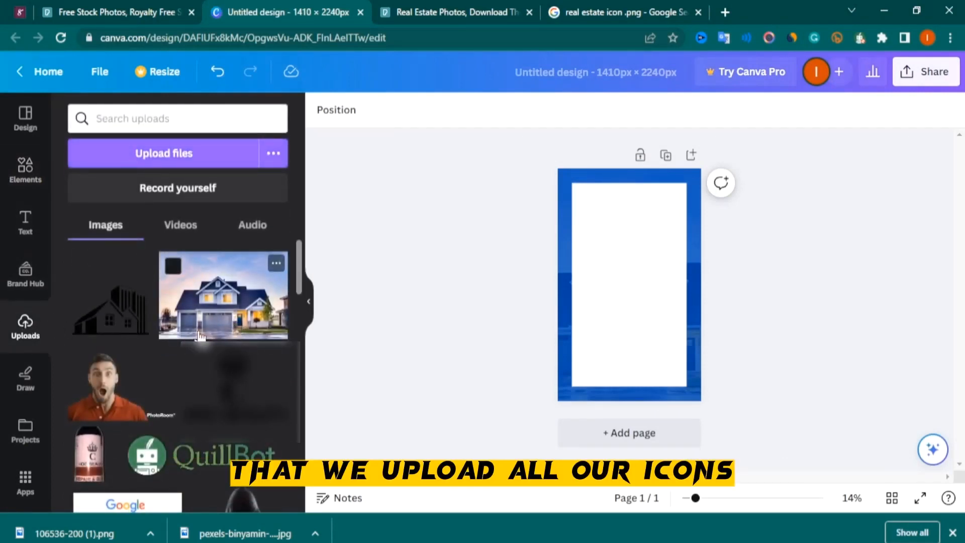
pyautogui.click(120, 326)
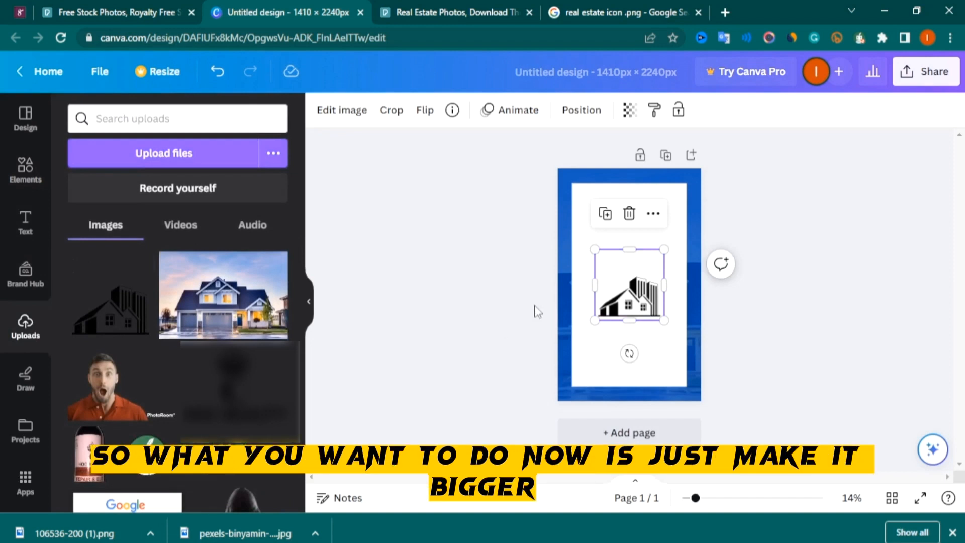
pyautogui.moveTo(662, 250); pyautogui.dragTo(687, 237)
pyautogui.moveTo(644, 300); pyautogui.dragTo(629, 303)
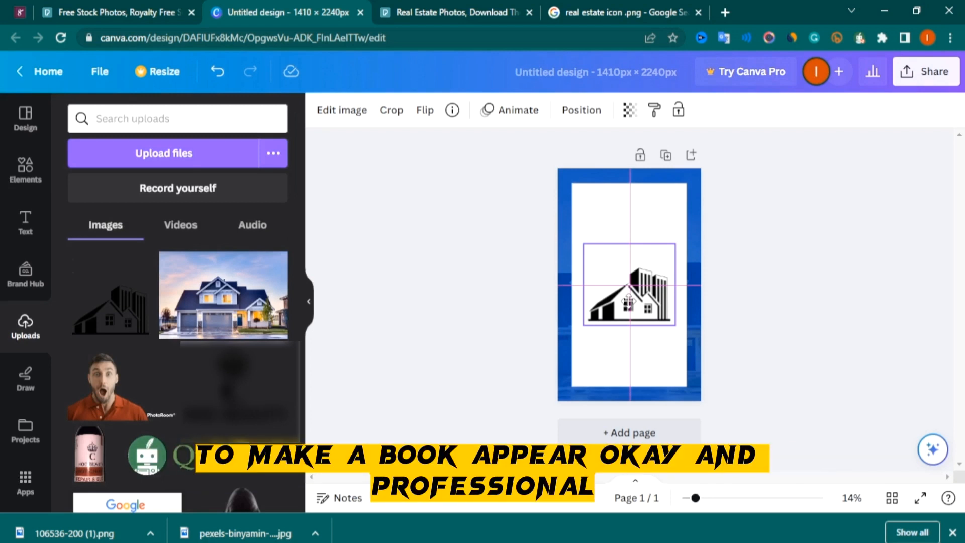
# Nudge the house icon into place and apply the Duotone effect to it using the Pop preset
pyautogui.moveTo(627, 302); pyautogui.dragTo(631, 306)
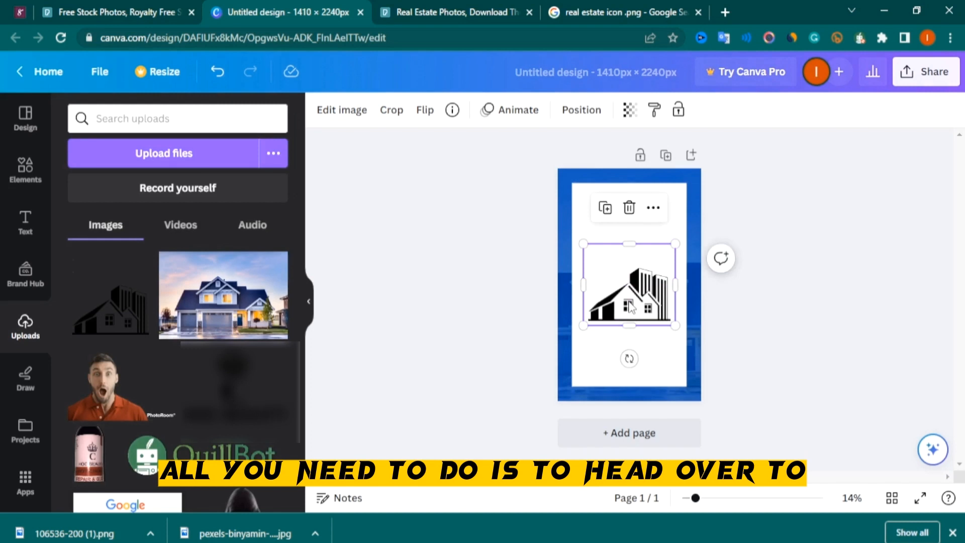
pyautogui.click(342, 111)
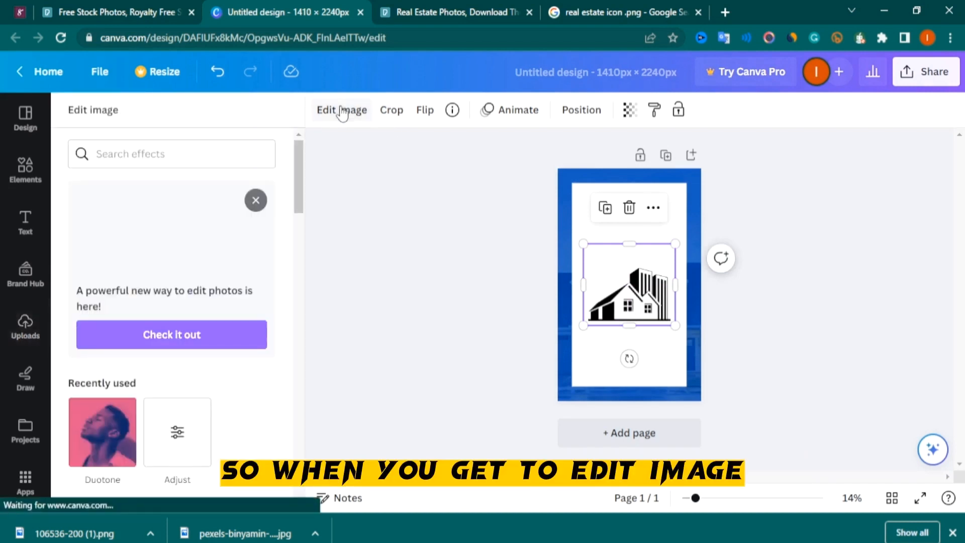
pyautogui.click(120, 163)
pyautogui.write('du')
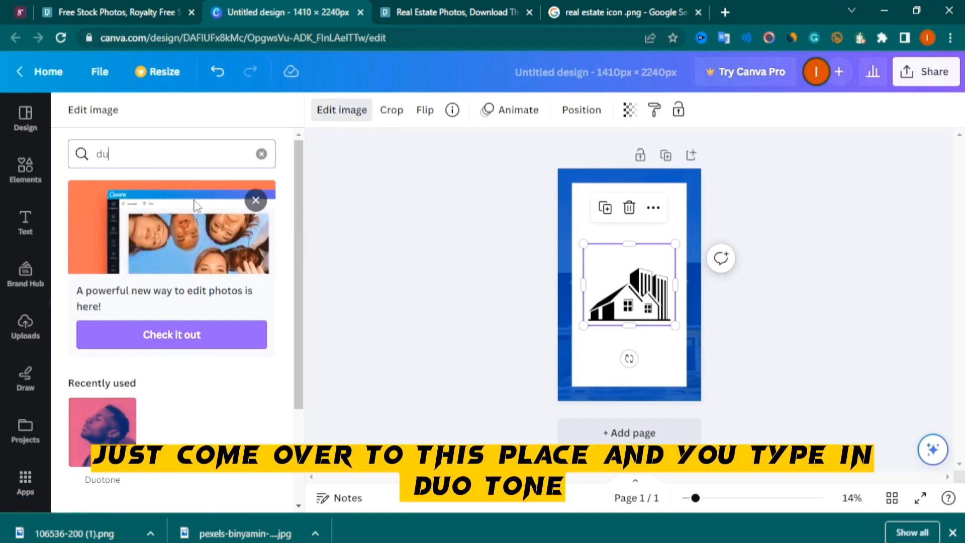
pyautogui.write('otone')
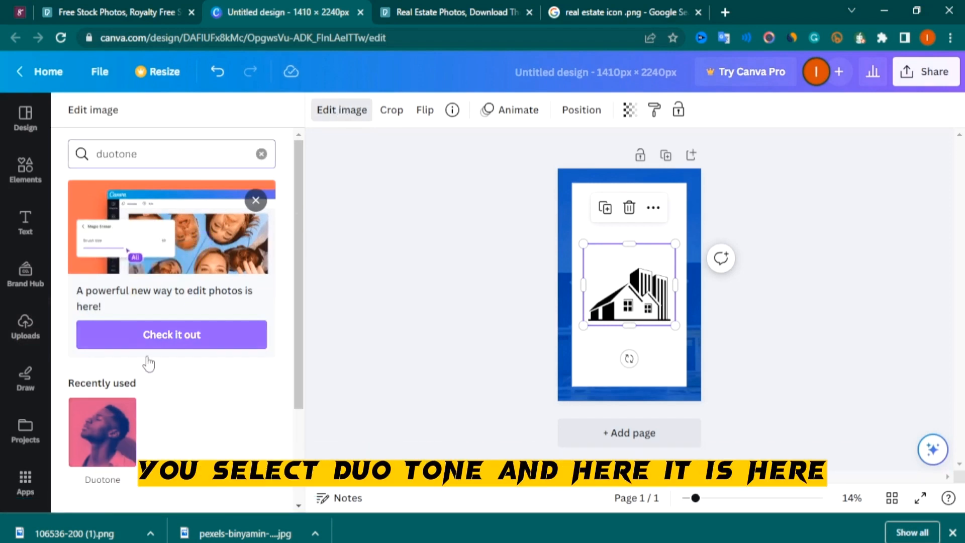
pyautogui.click(102, 445)
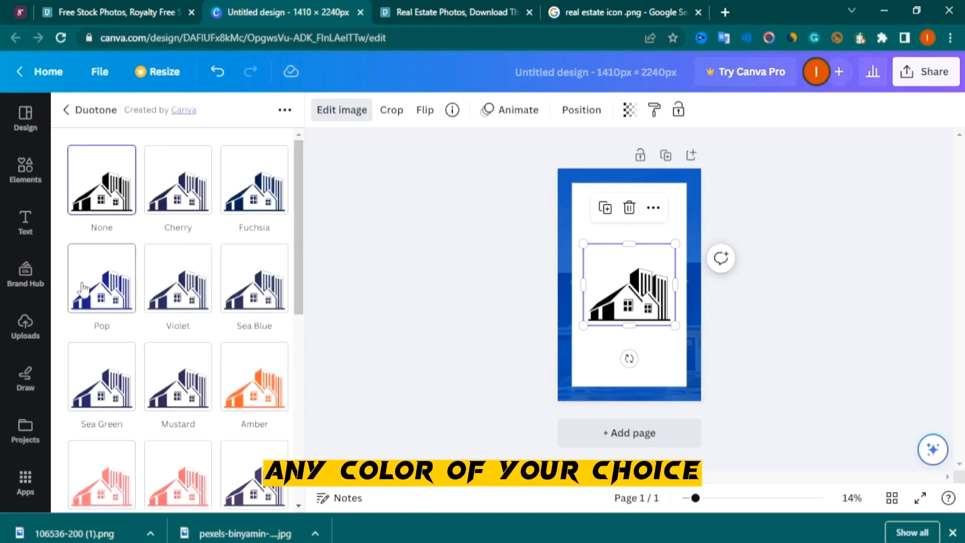
pyautogui.click(108, 290)
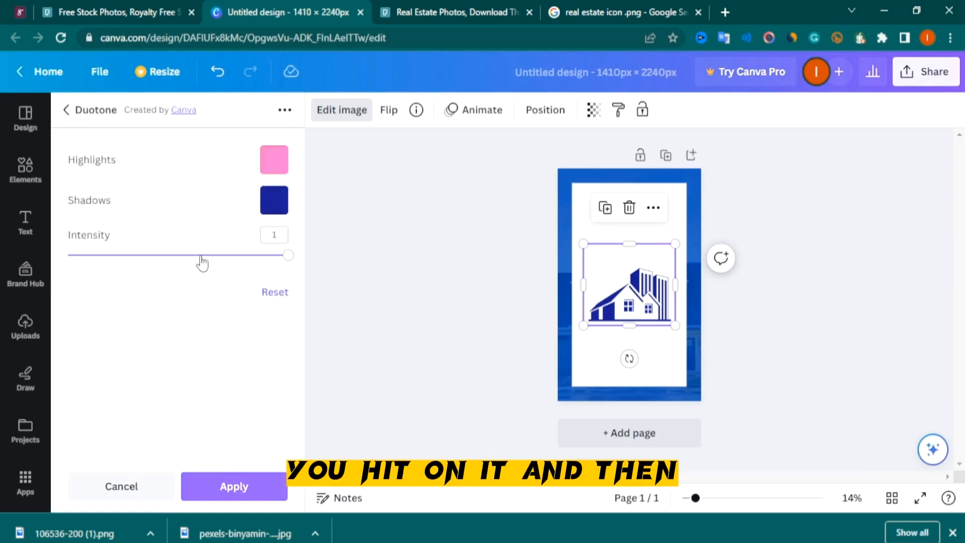
# Set the duotone highlights colour of the icon to white
pyautogui.click(272, 171)
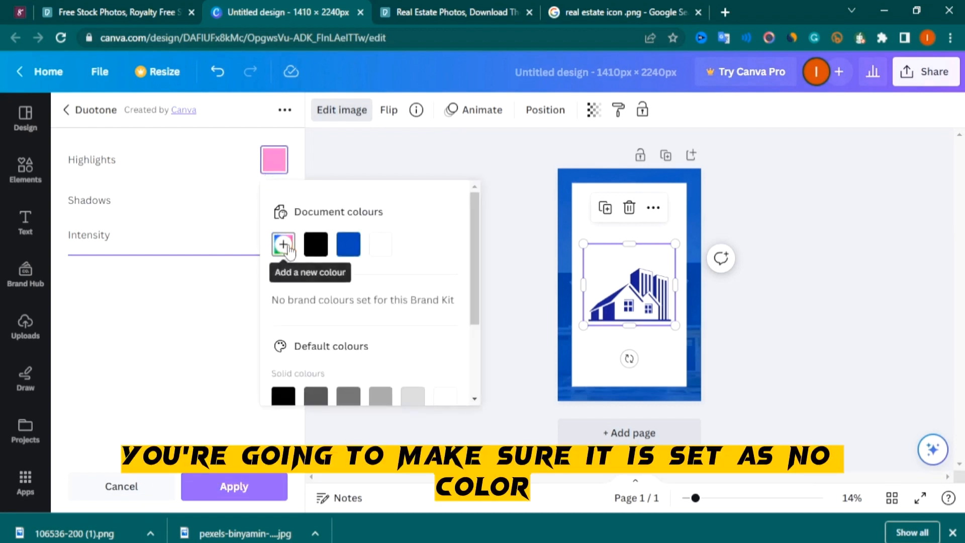
pyautogui.click(283, 245)
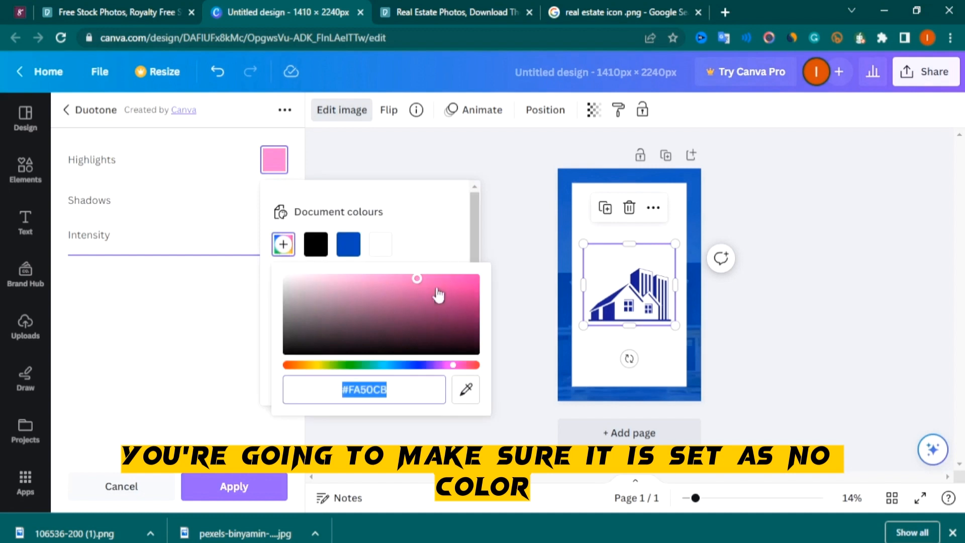
pyautogui.click(379, 248)
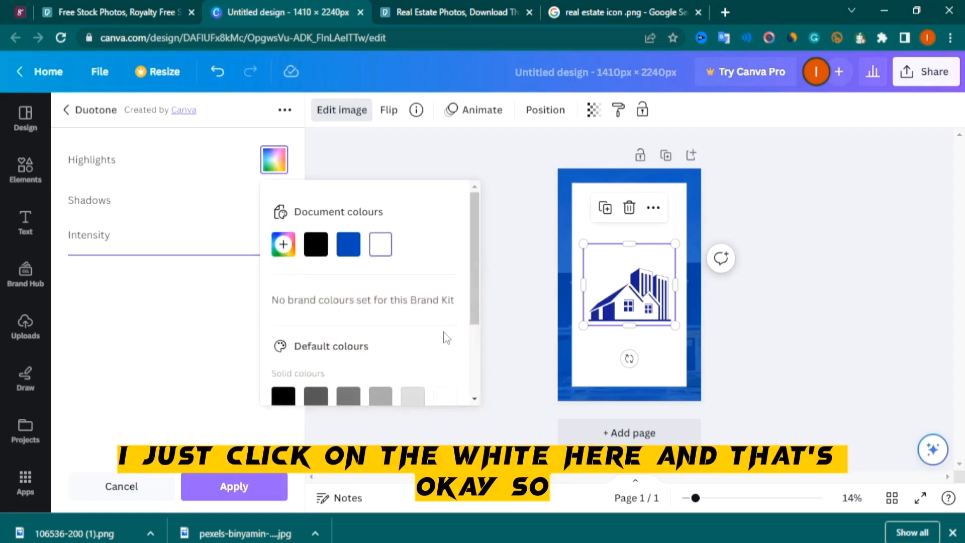
pyautogui.click(173, 192)
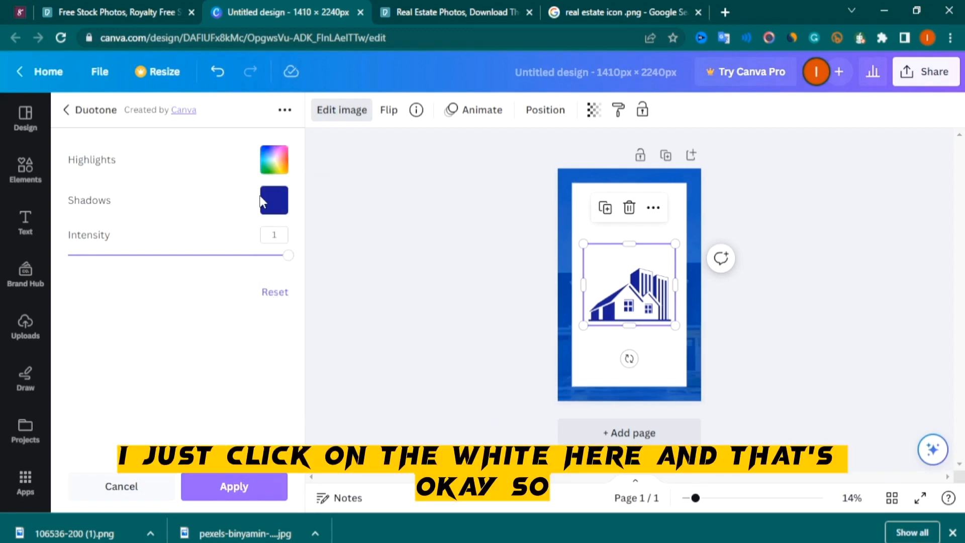
# Set the duotone shadows colour to the document's blue and apply the effect
pyautogui.click(275, 201)
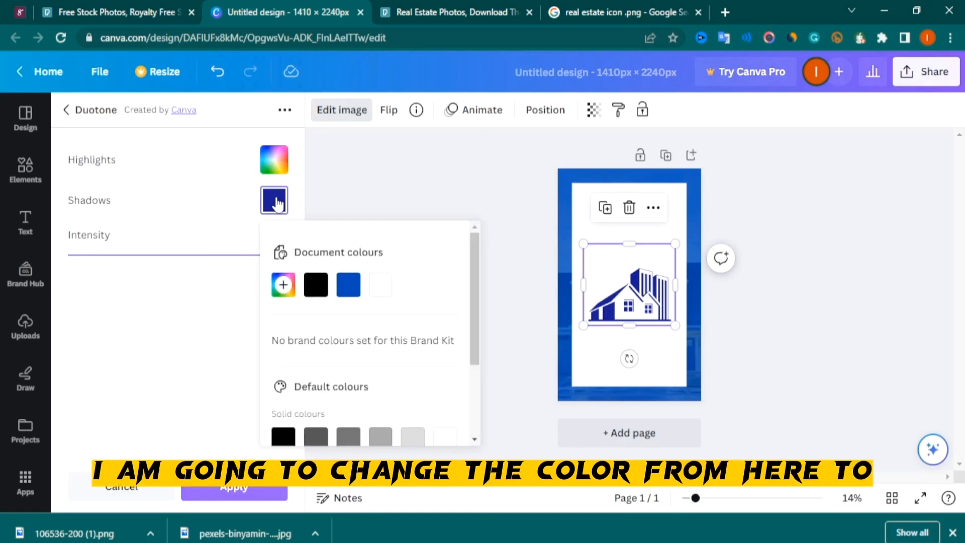
pyautogui.click(283, 284)
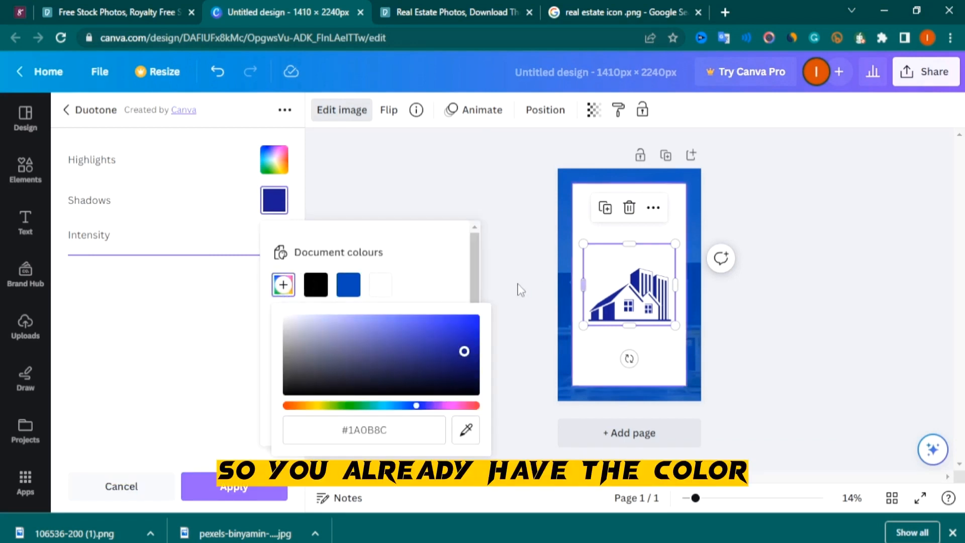
pyautogui.click(357, 287)
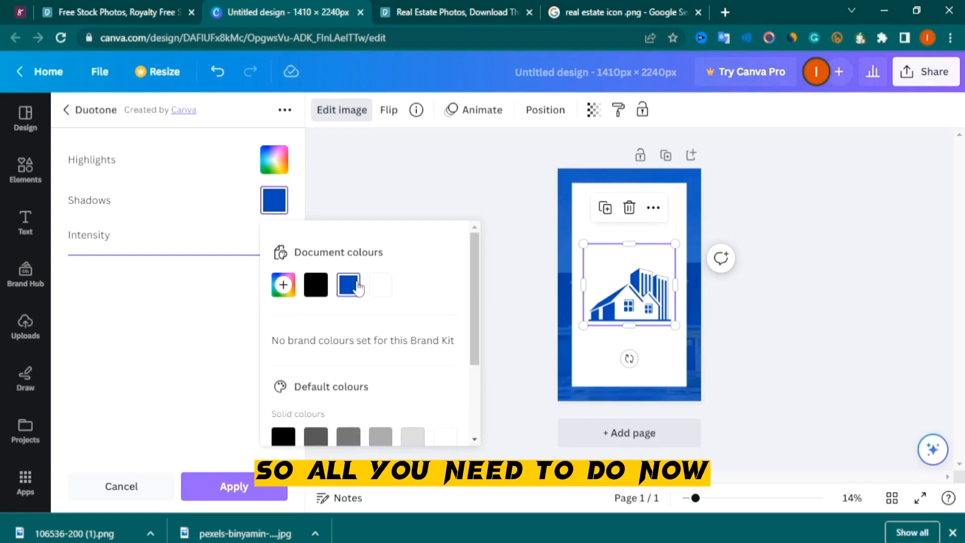
pyautogui.click(218, 493)
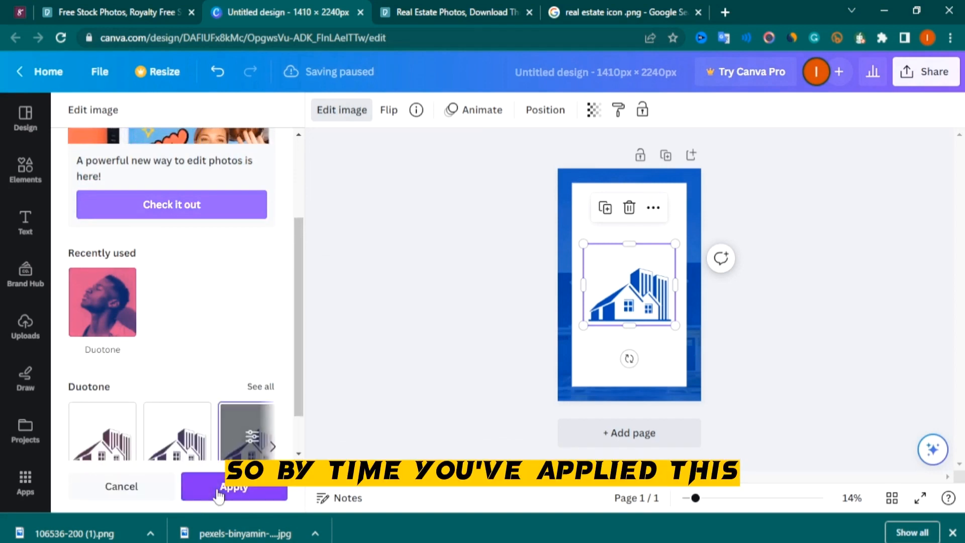
# Add a heading text box and move it above the house icon on the white panel
pyautogui.click(477, 297)
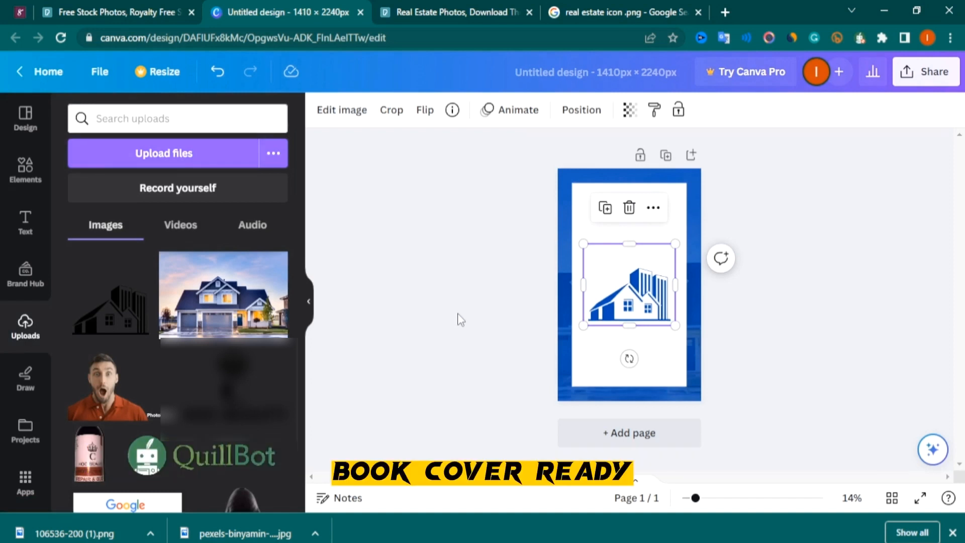
pyautogui.click(461, 319)
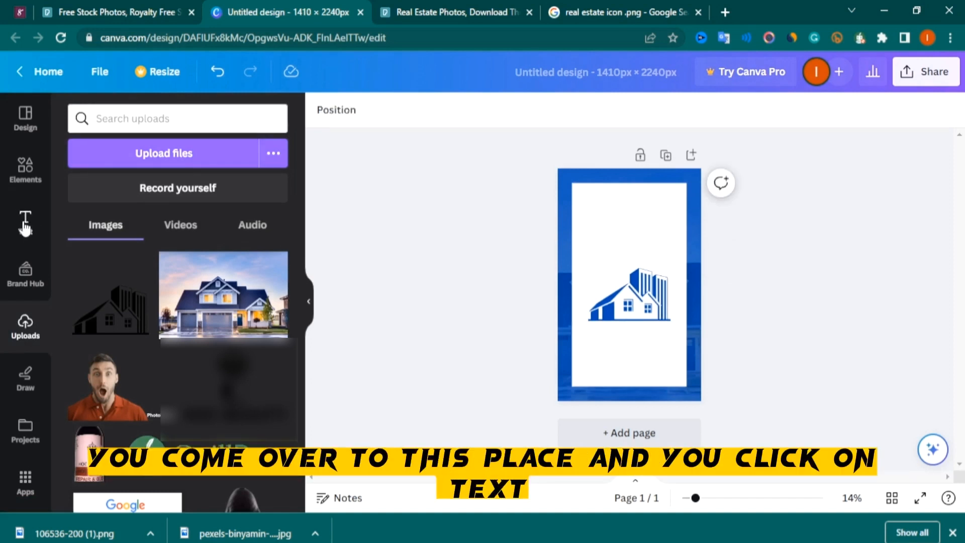
pyautogui.click(25, 221)
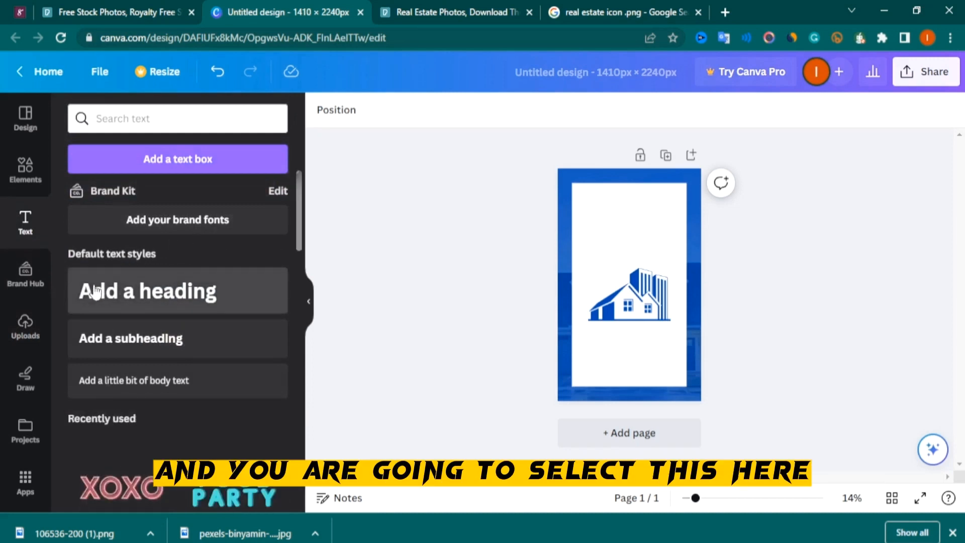
pyautogui.click(166, 301)
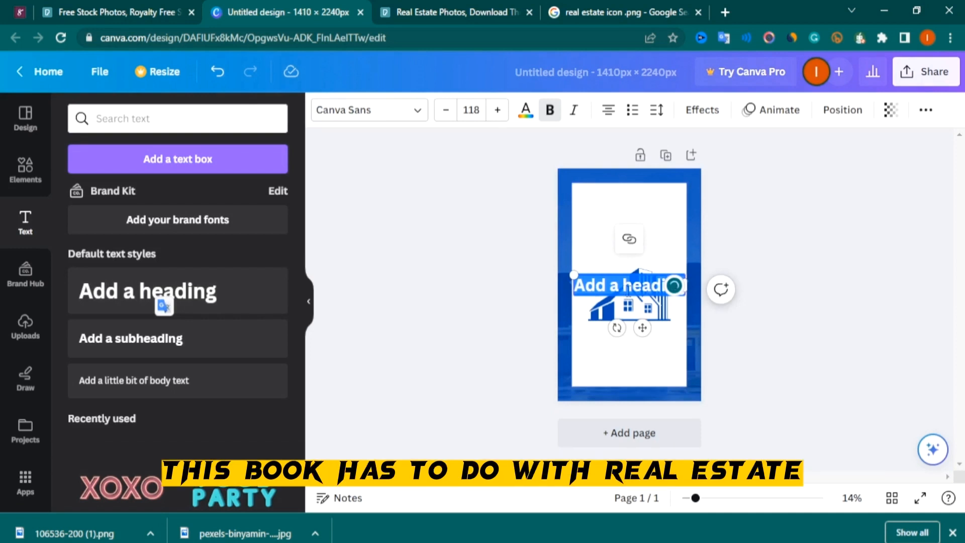
pyautogui.click(628, 290)
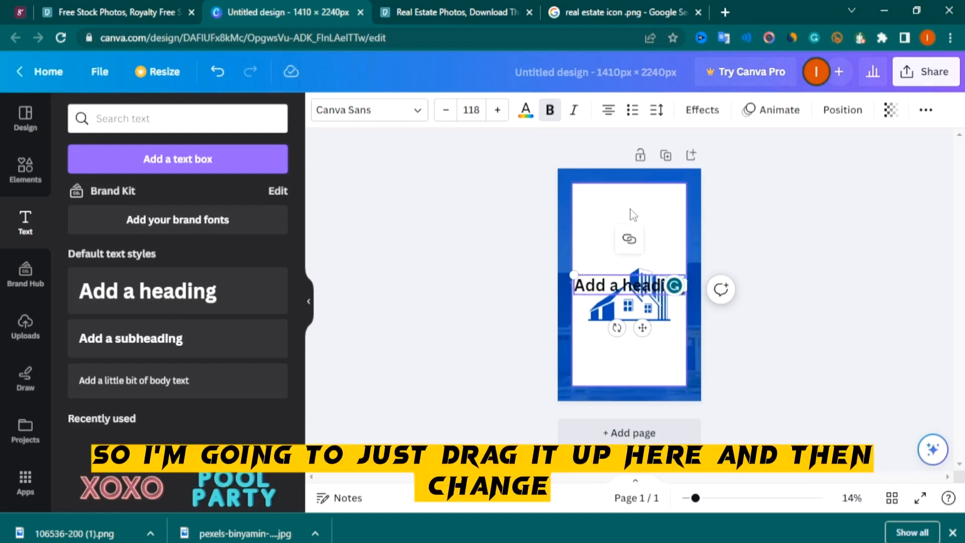
pyautogui.moveTo(639, 281); pyautogui.dragTo(639, 217)
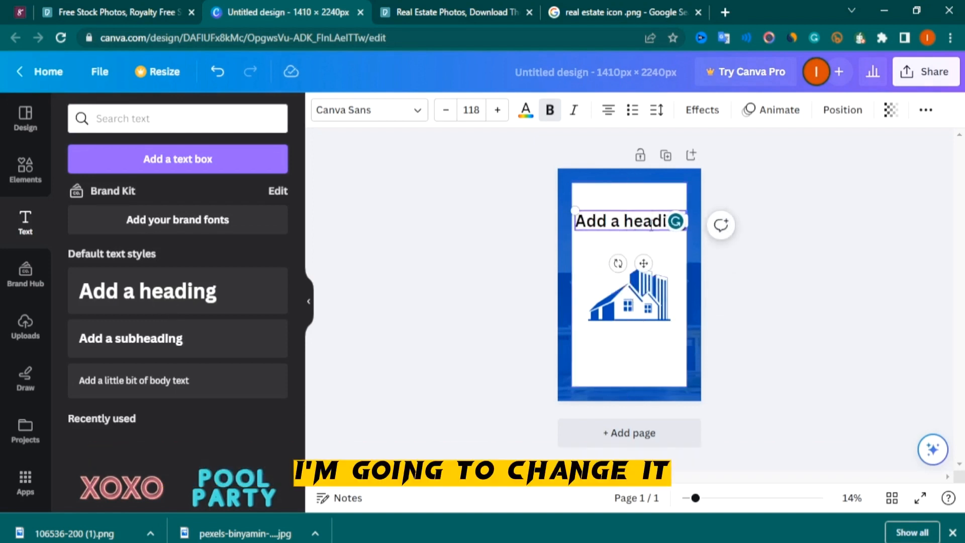
# Replace the heading text with REAL and ESTATE on two separate lines
pyautogui.doubleClick(651, 227)
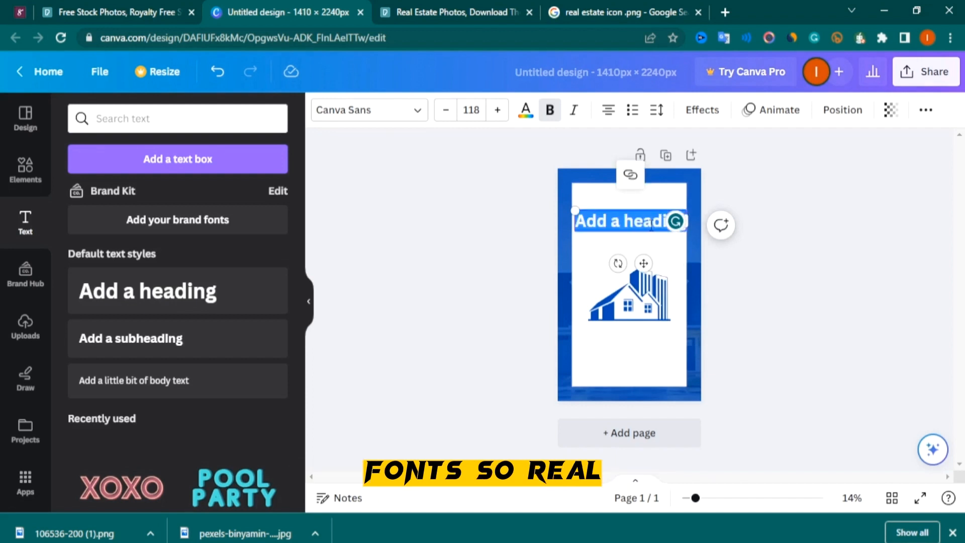
pyautogui.write('REAL')
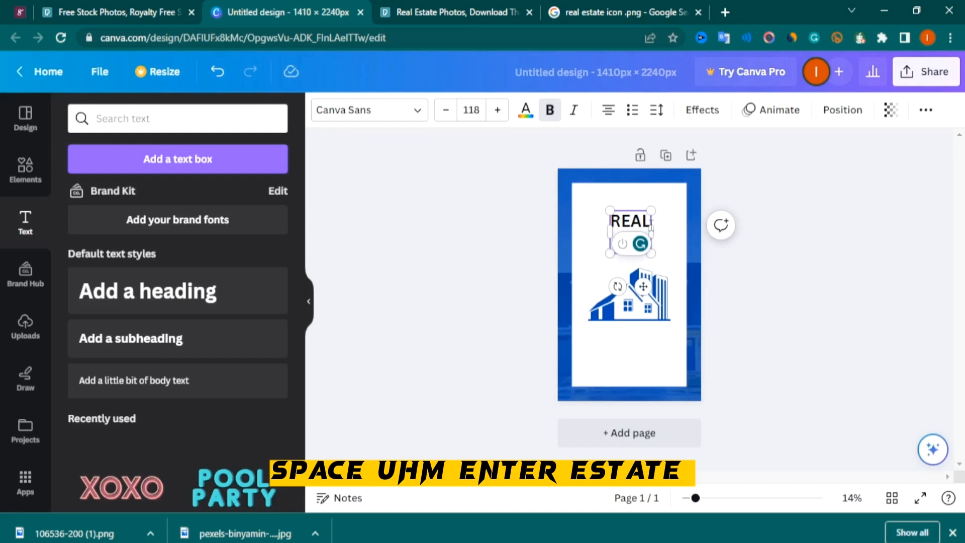
pyautogui.press('Return')
pyautogui.write('ESTATE')
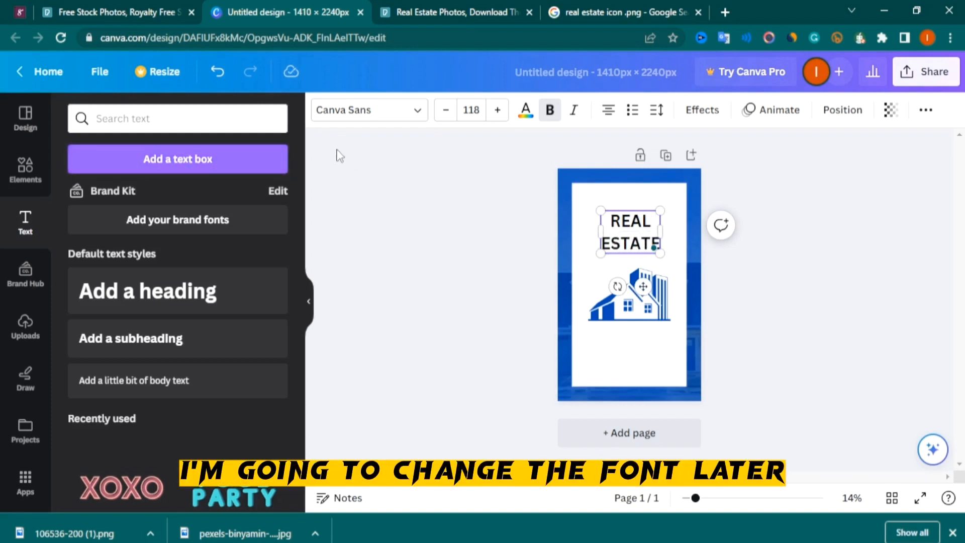
pyautogui.click(573, 264)
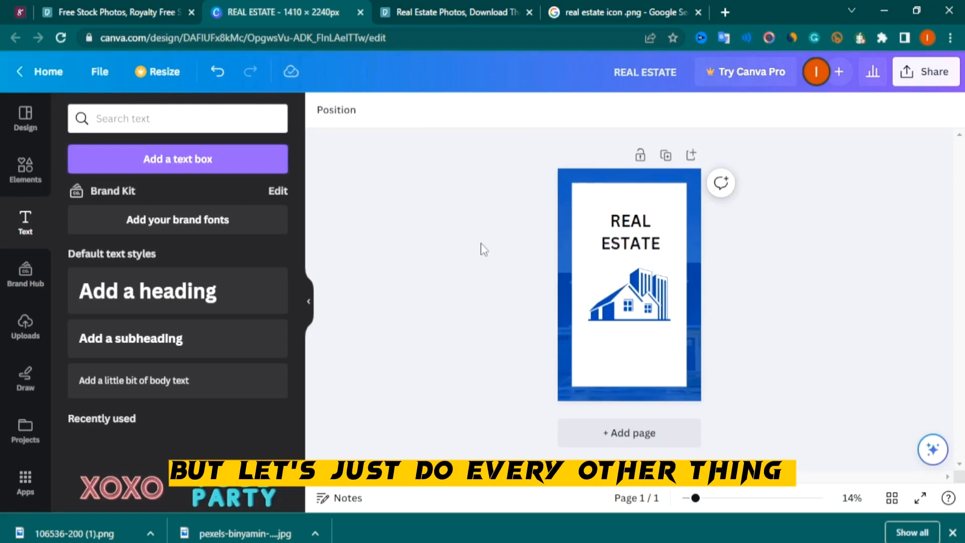
# Add a subheading reading THE and position it centred above the REAL ESTATE heading
pyautogui.click(139, 338)
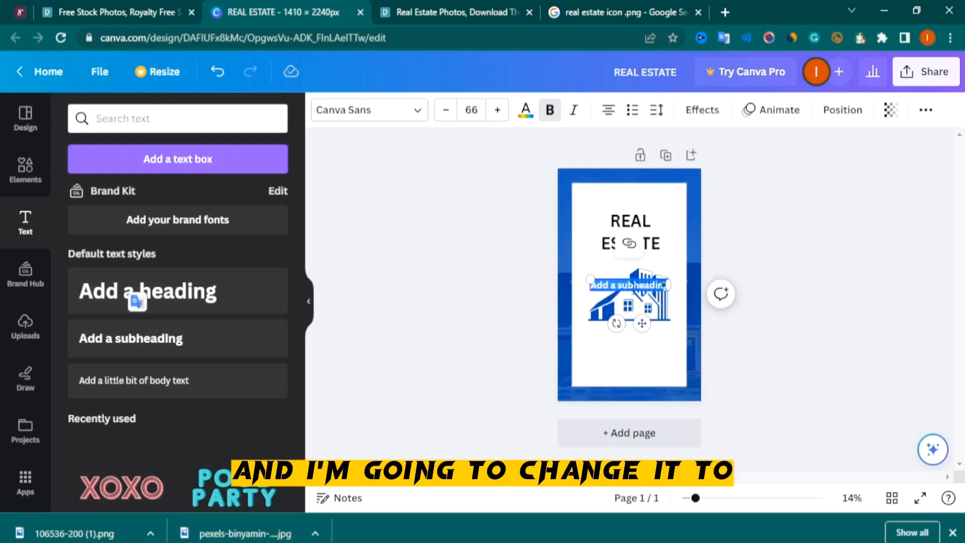
pyautogui.press('BackSpace')
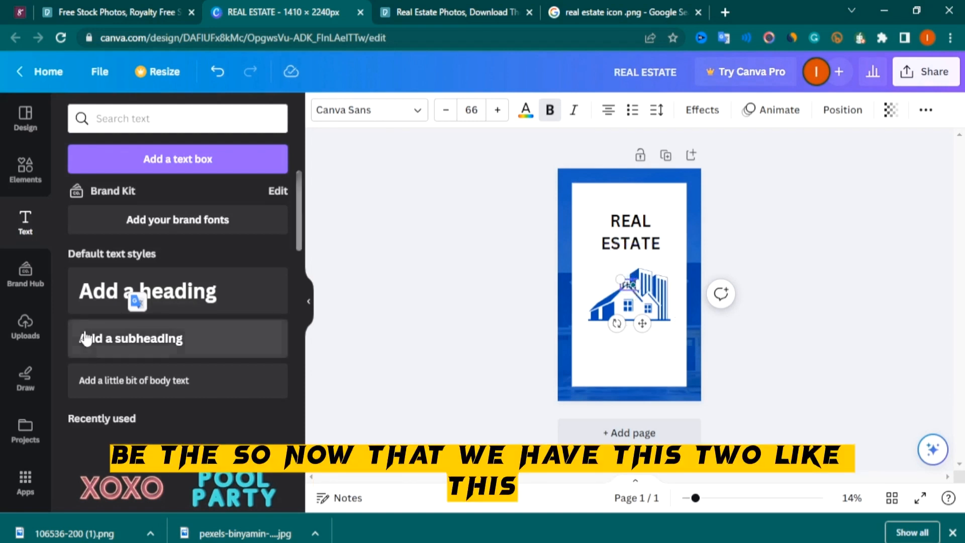
pyautogui.click(516, 323)
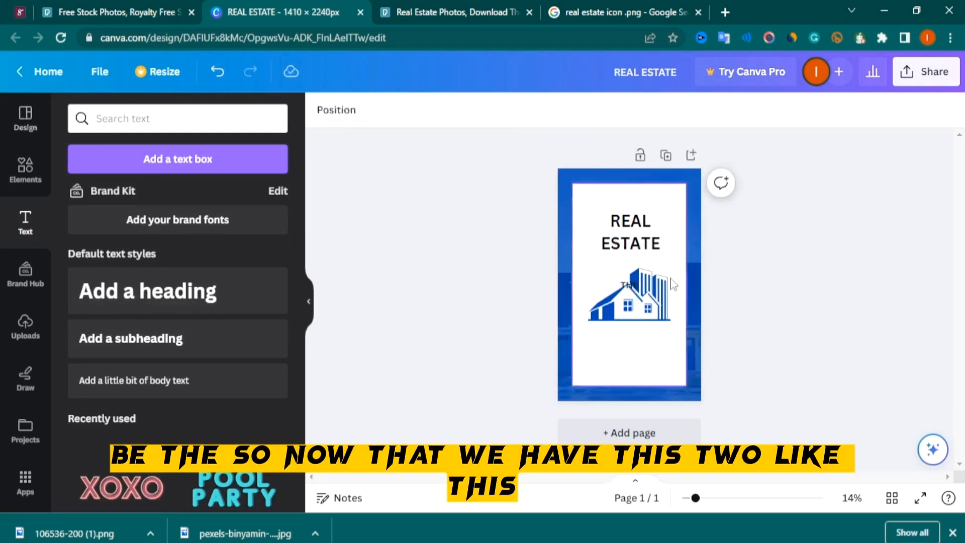
pyautogui.moveTo(635, 287); pyautogui.dragTo(629, 201)
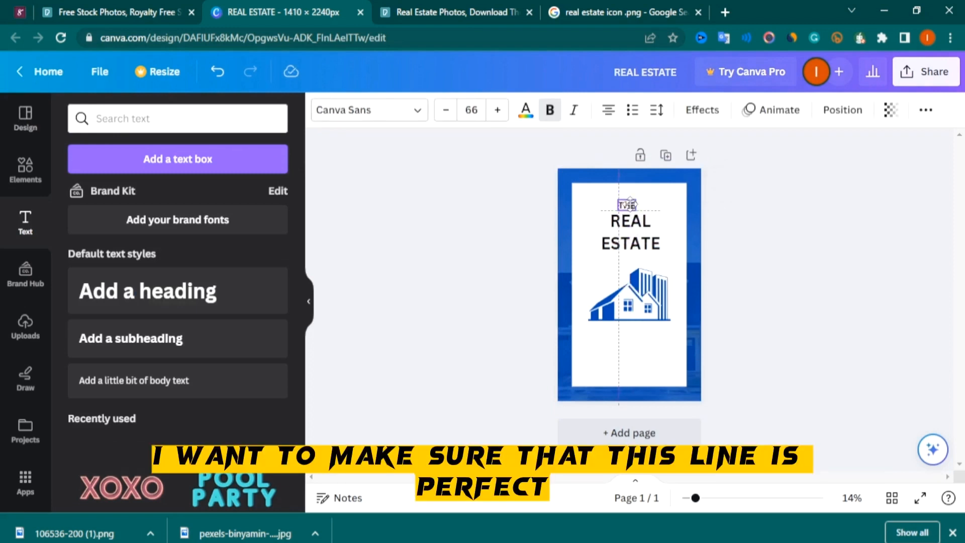
pyautogui.moveTo(629, 201); pyautogui.dragTo(629, 202)
# Reduce the line spacing of the REAL ESTATE heading
pyautogui.click(634, 244)
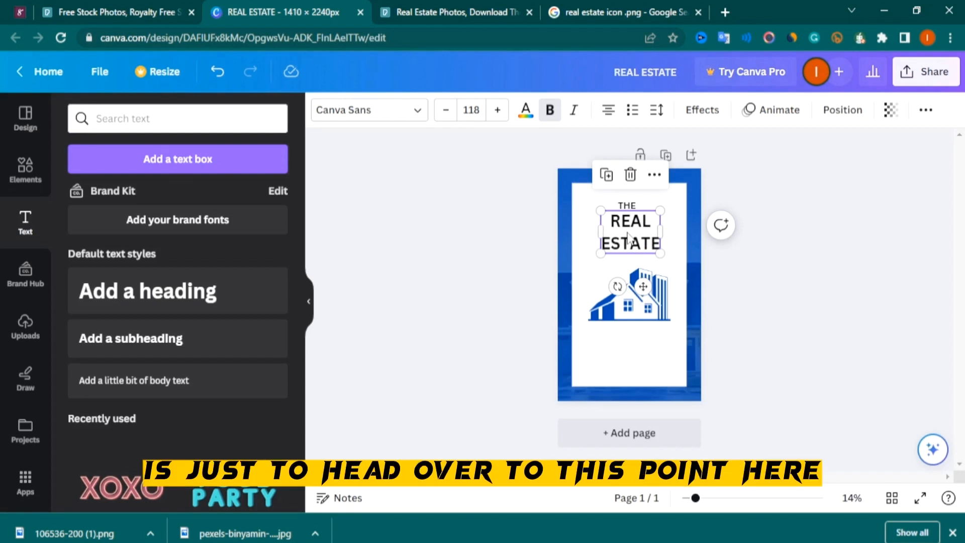
pyautogui.click(662, 115)
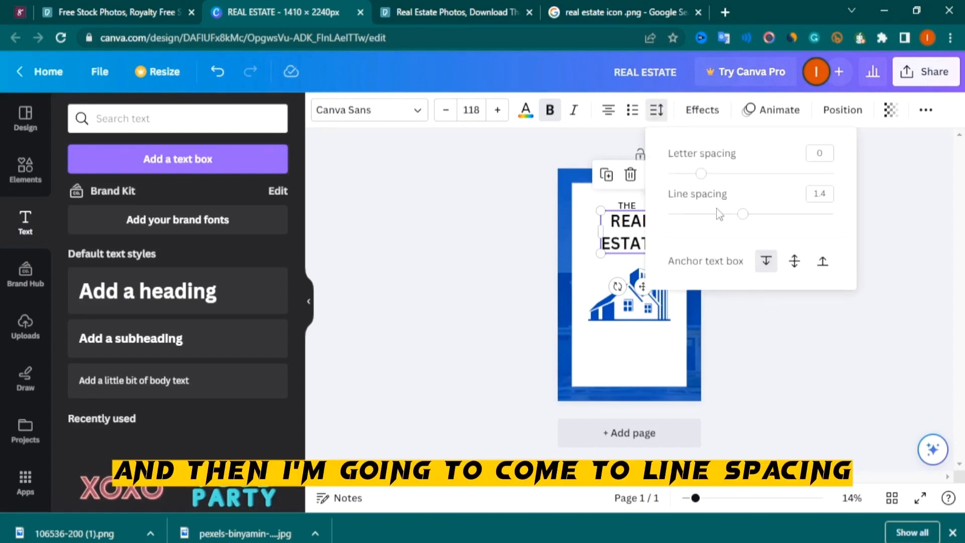
pyautogui.moveTo(743, 214); pyautogui.dragTo(721, 215)
pyautogui.click(523, 209)
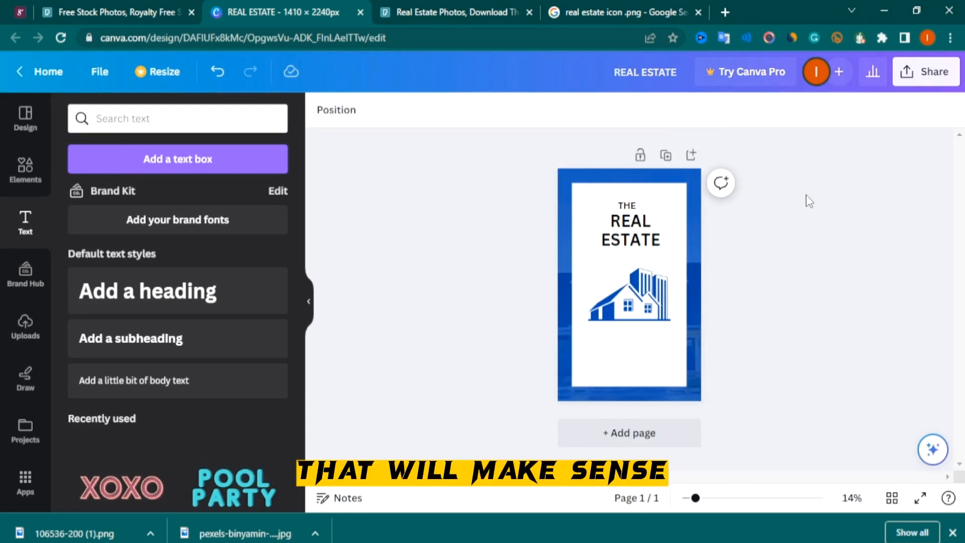
# Change the REAL ESTATE heading's font to Archivo Black and enlarge it to size 138
pyautogui.click(629, 241)
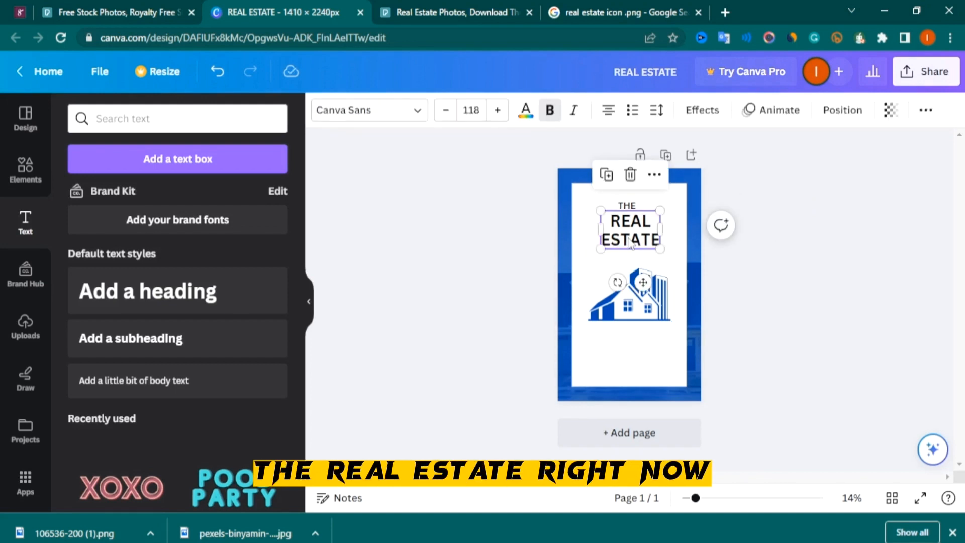
pyautogui.click(420, 116)
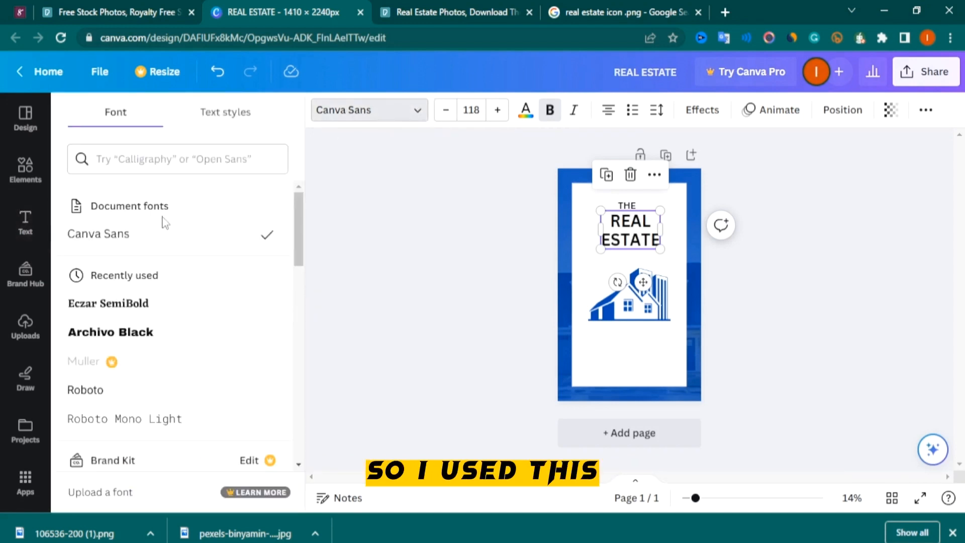
pyautogui.click(127, 346)
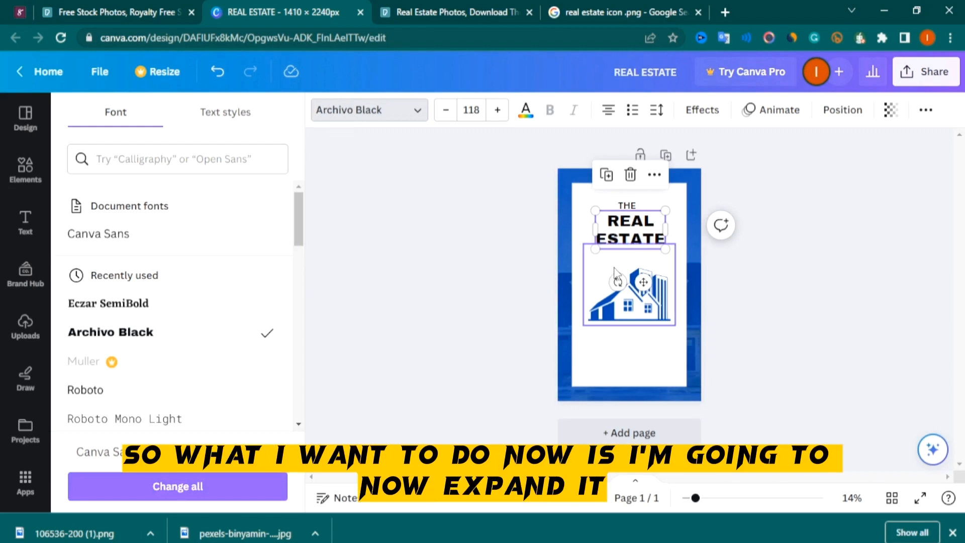
pyautogui.moveTo(596, 249); pyautogui.dragTo(586, 258)
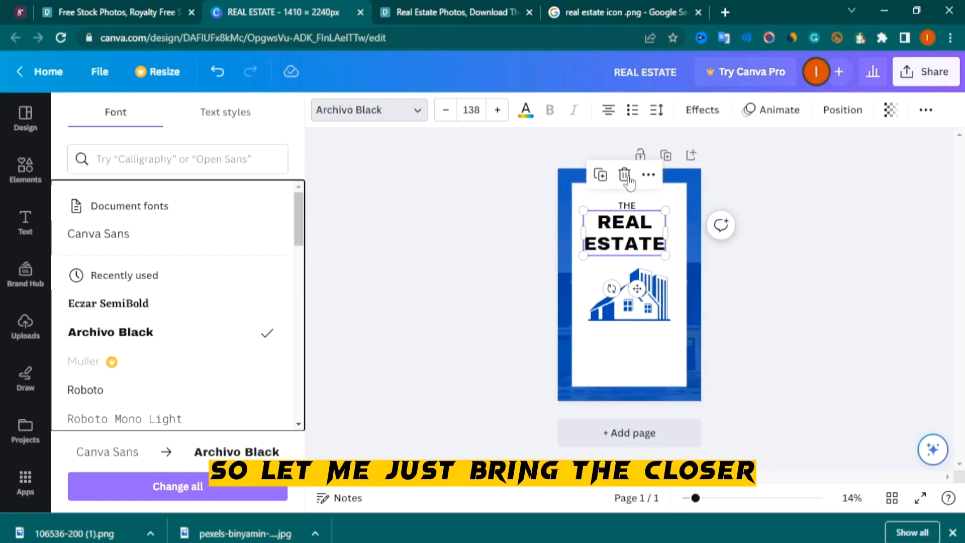
# Reduce the REAL ESTATE heading's line spacing further and centre the heading horizontally on the cover
pyautogui.click(656, 110)
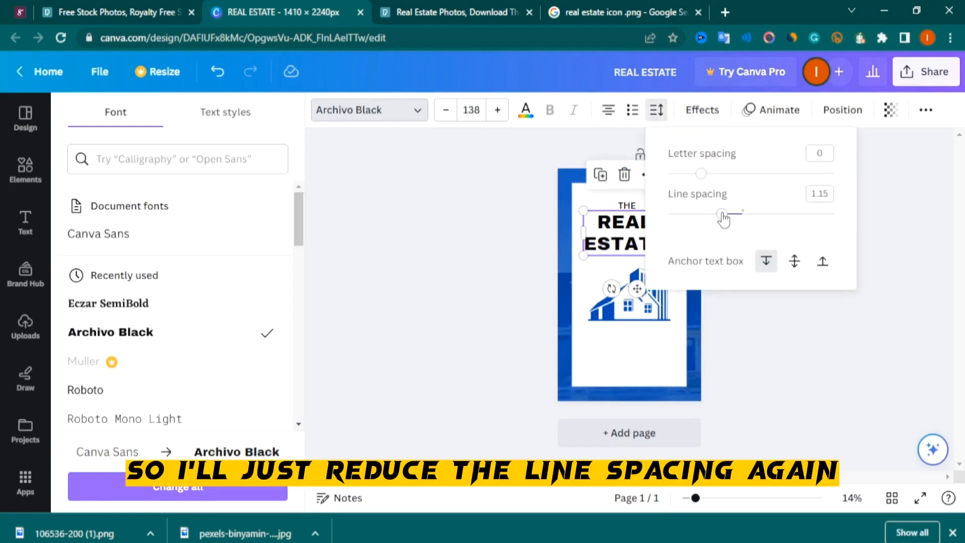
pyautogui.moveTo(722, 215); pyautogui.dragTo(707, 221)
pyautogui.click(513, 229)
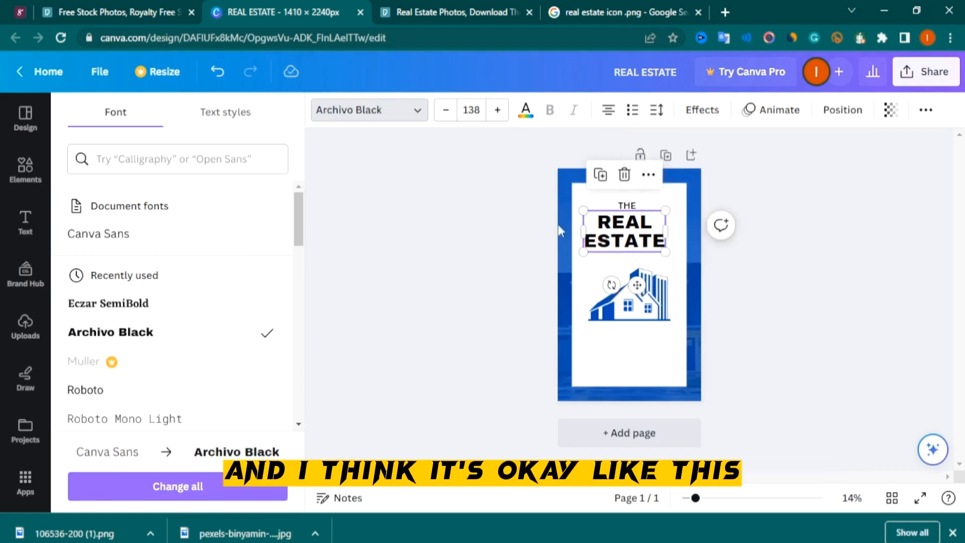
pyautogui.click(791, 195)
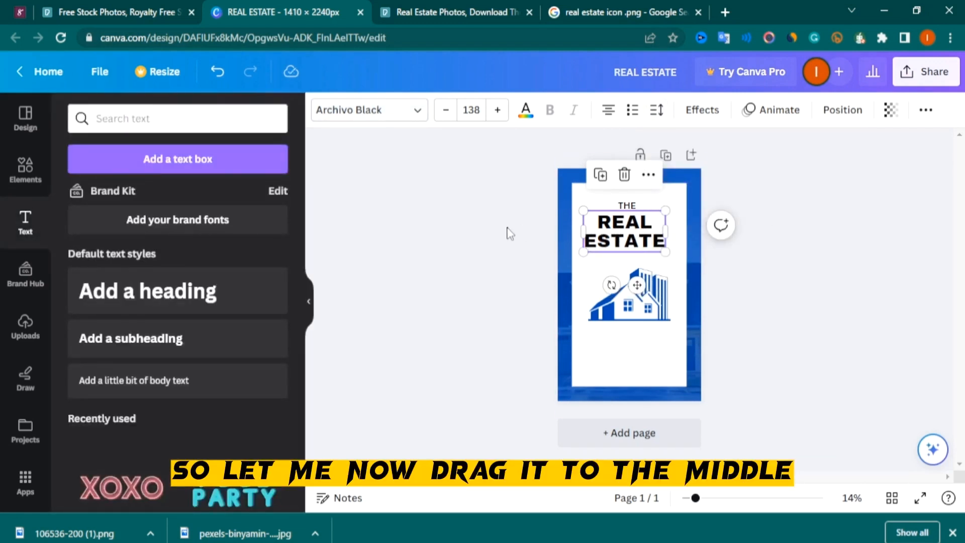
pyautogui.moveTo(630, 235); pyautogui.dragTo(636, 235)
pyautogui.click(784, 218)
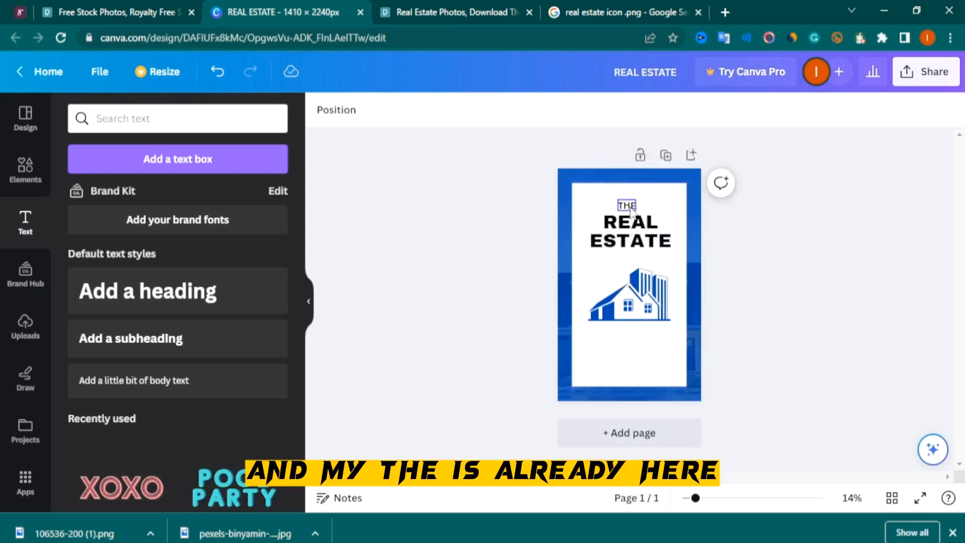
# Change the THE subheading's font to Eczar SemiBold
pyautogui.click(631, 210)
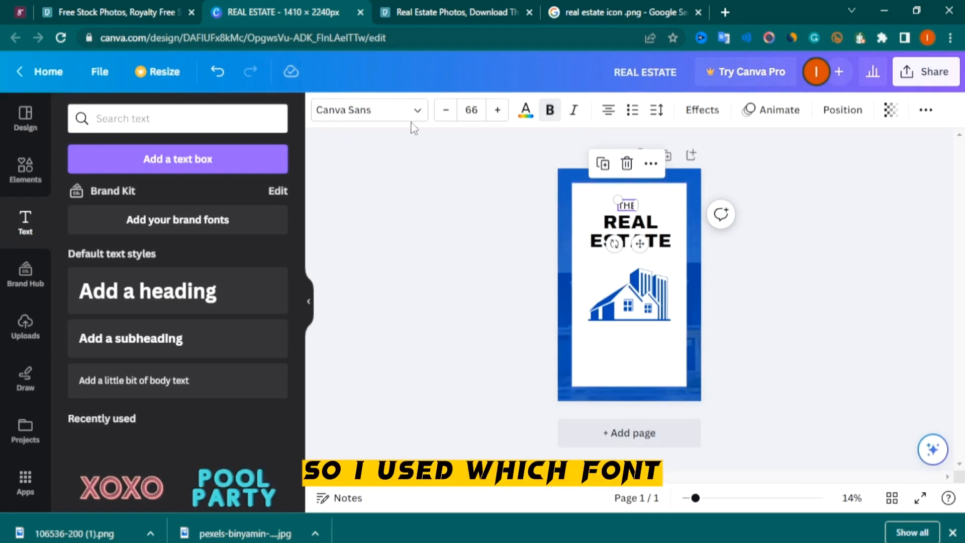
pyautogui.click(422, 110)
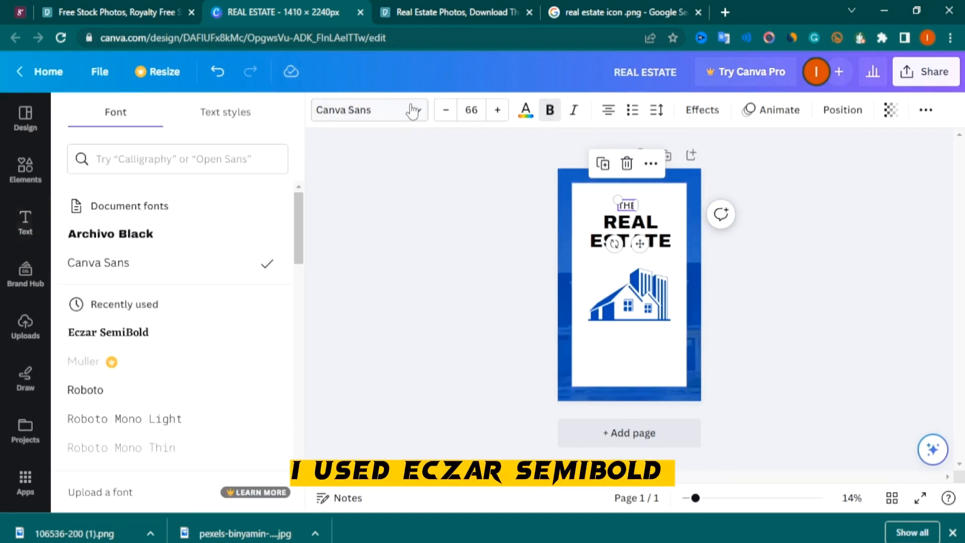
pyautogui.click(134, 344)
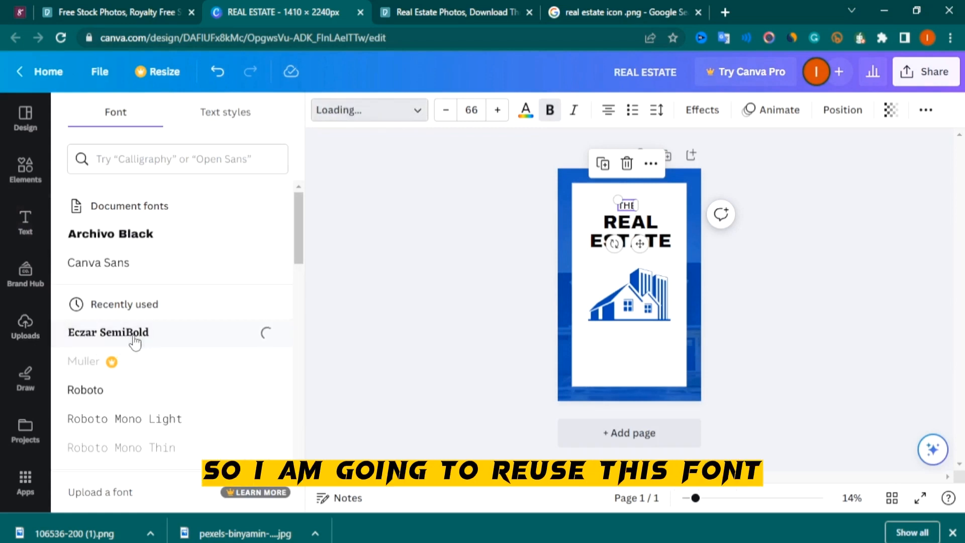
pyautogui.click(437, 263)
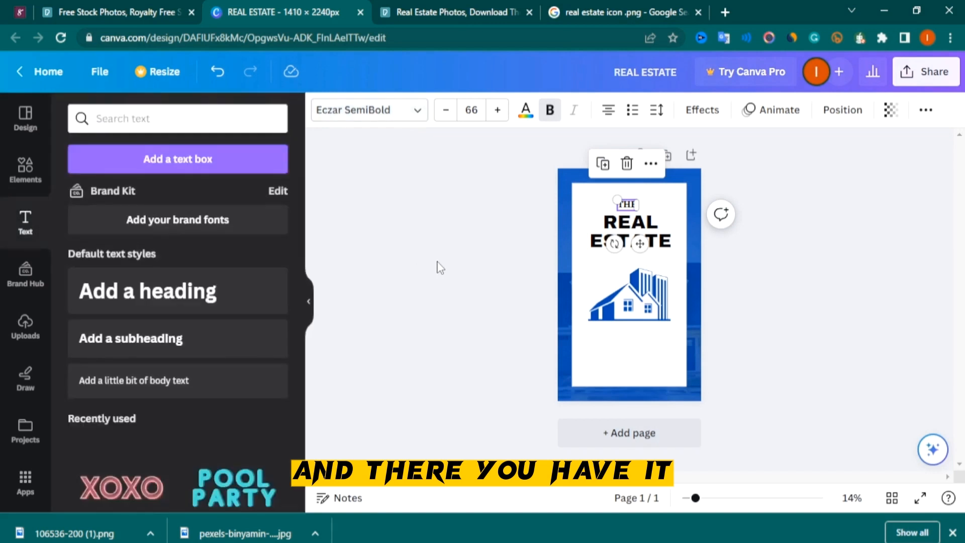
# Enlarge the THE subheading to about size 78 by resizing its text box
pyautogui.click(511, 226)
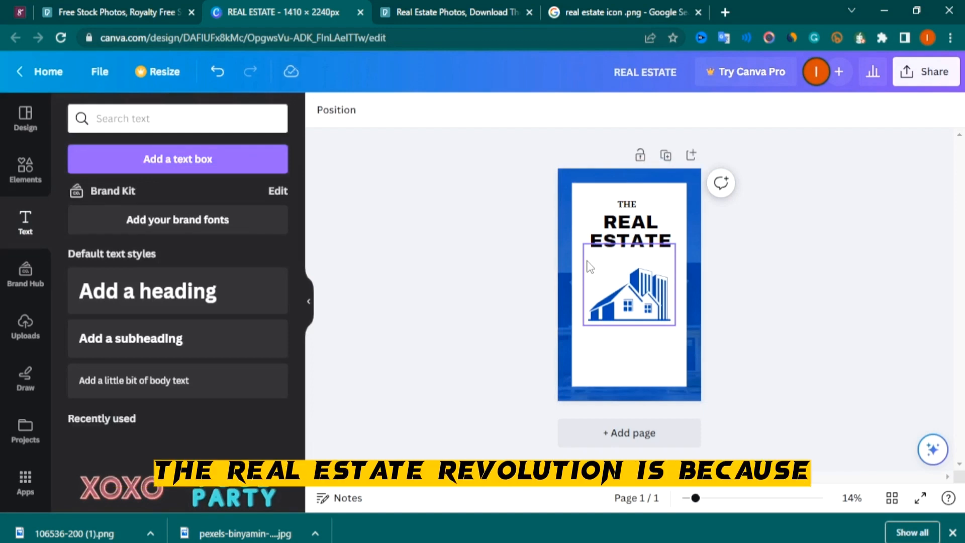
pyautogui.click(625, 207)
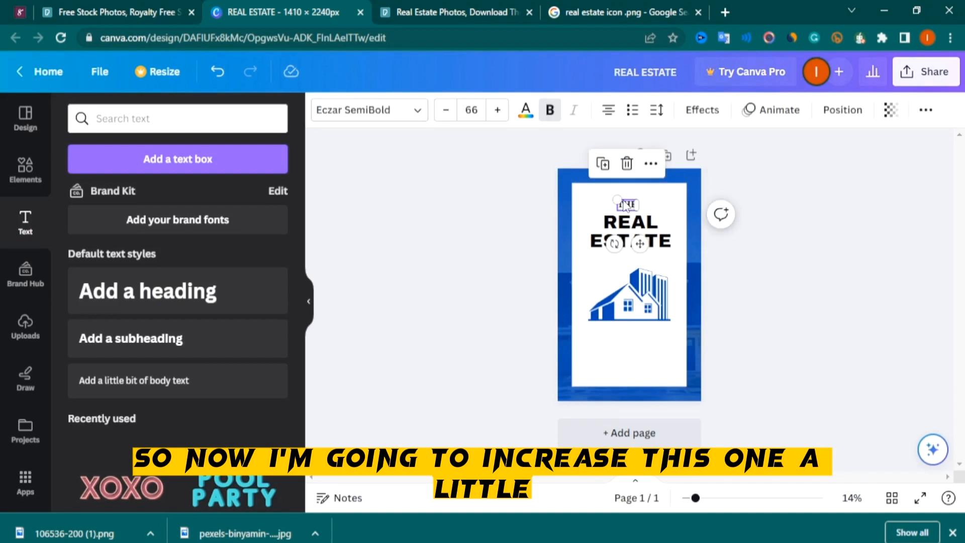
pyautogui.moveTo(615, 198); pyautogui.dragTo(635, 208)
pyautogui.click(825, 276)
pyautogui.click(631, 206)
pyautogui.click(775, 262)
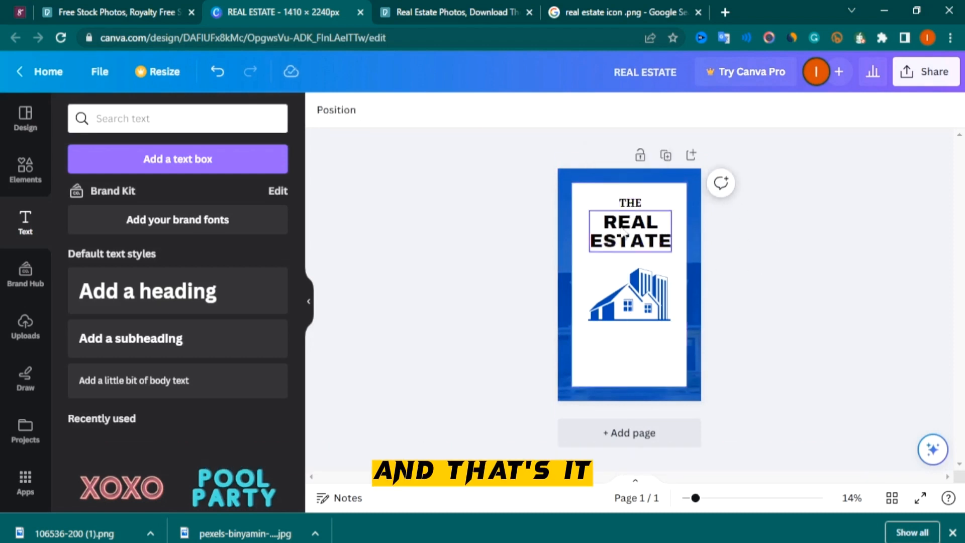
# Duplicate the THE subheading, move the copy below the REAL ESTATE heading, and change its text to REVOLUTION
pyautogui.click(630, 206)
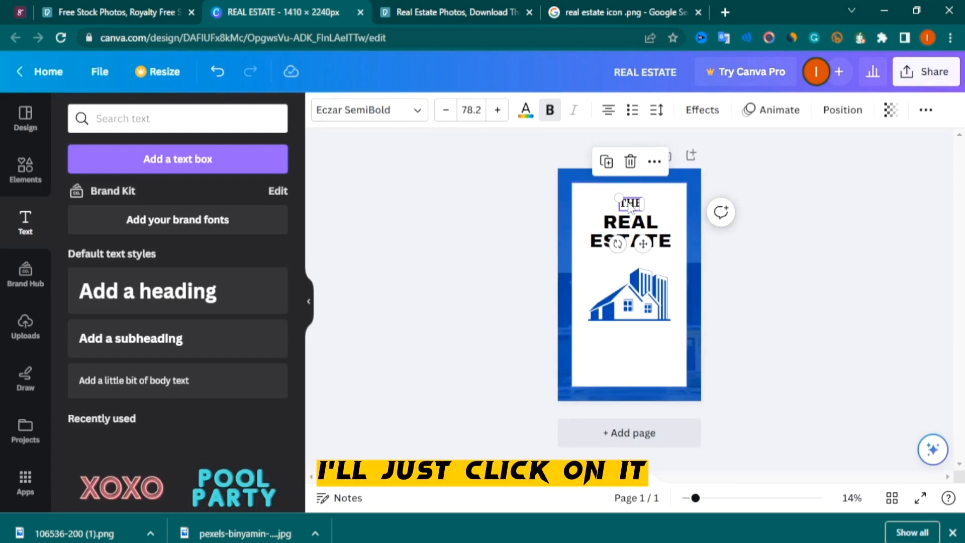
pyautogui.click(606, 161)
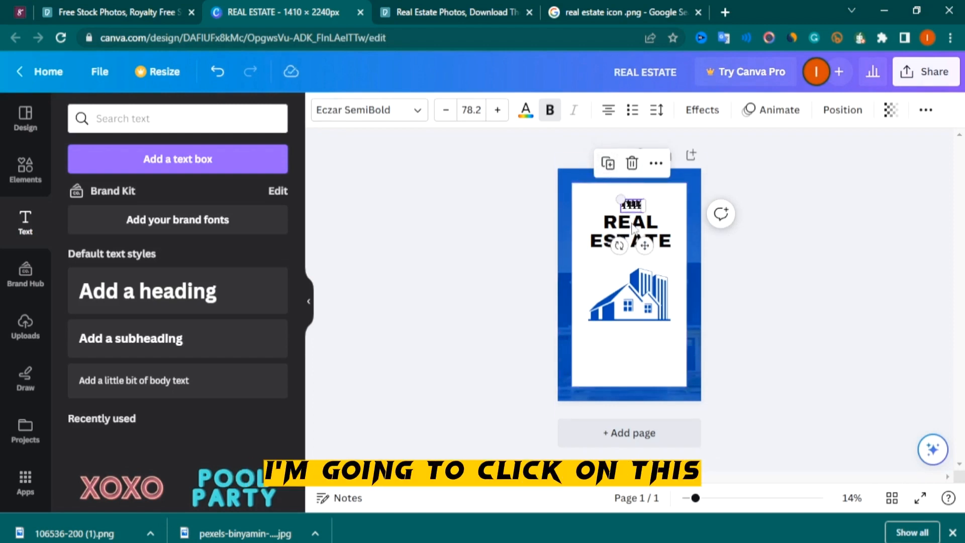
pyautogui.moveTo(637, 211); pyautogui.dragTo(638, 260)
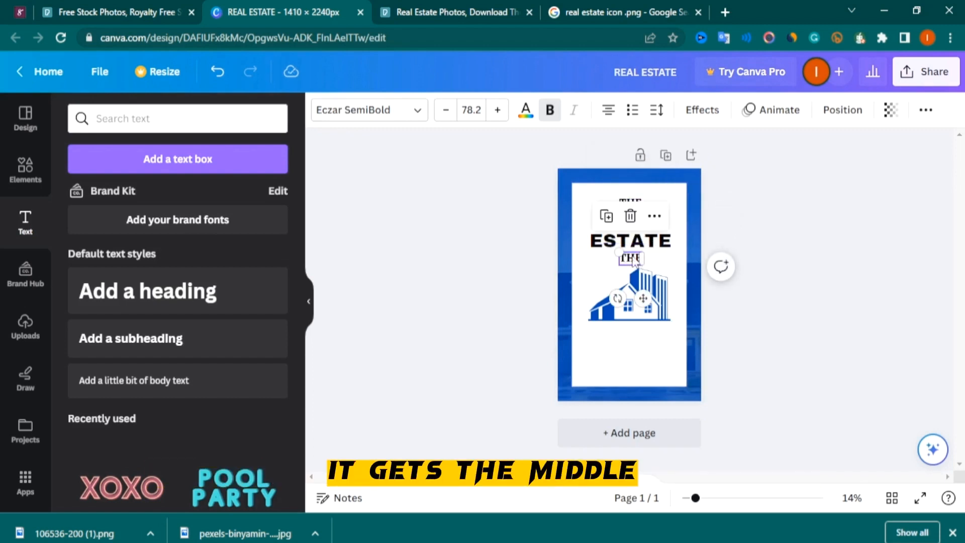
pyautogui.doubleClick(634, 259)
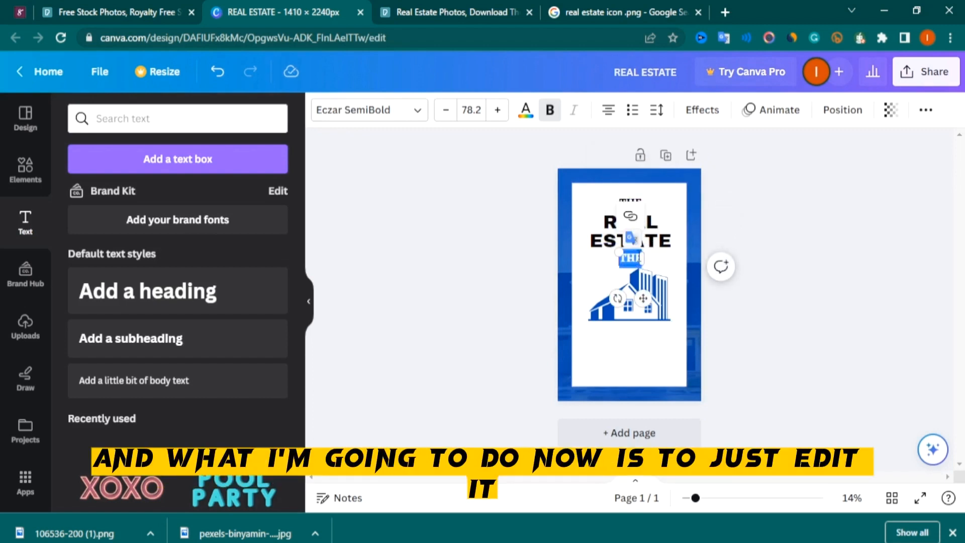
pyautogui.write('REVOLUTIO')
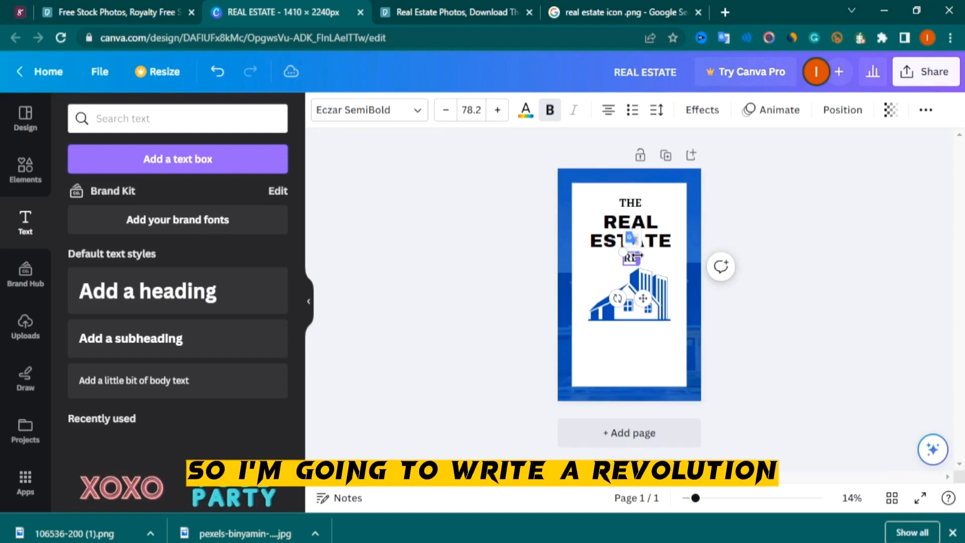
pyautogui.write('N')
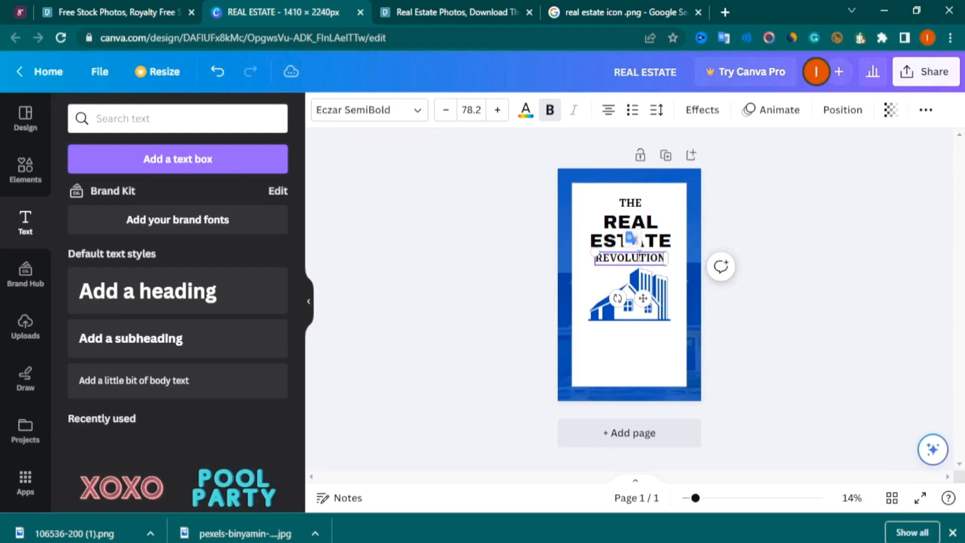
pyautogui.click(444, 232)
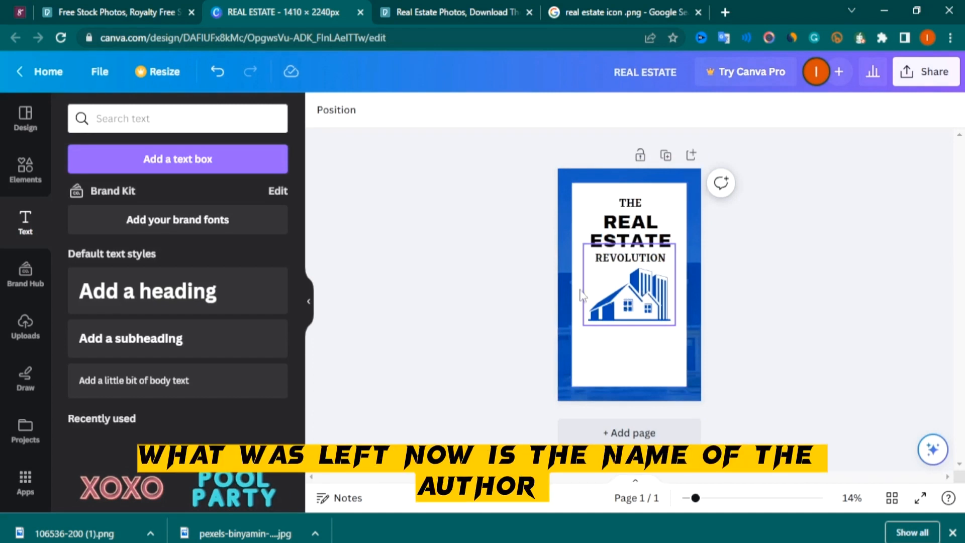
# Duplicate the REVOLUTION line, move the copy near the bottom of the cover, and replace it with the author's name
pyautogui.click(625, 260)
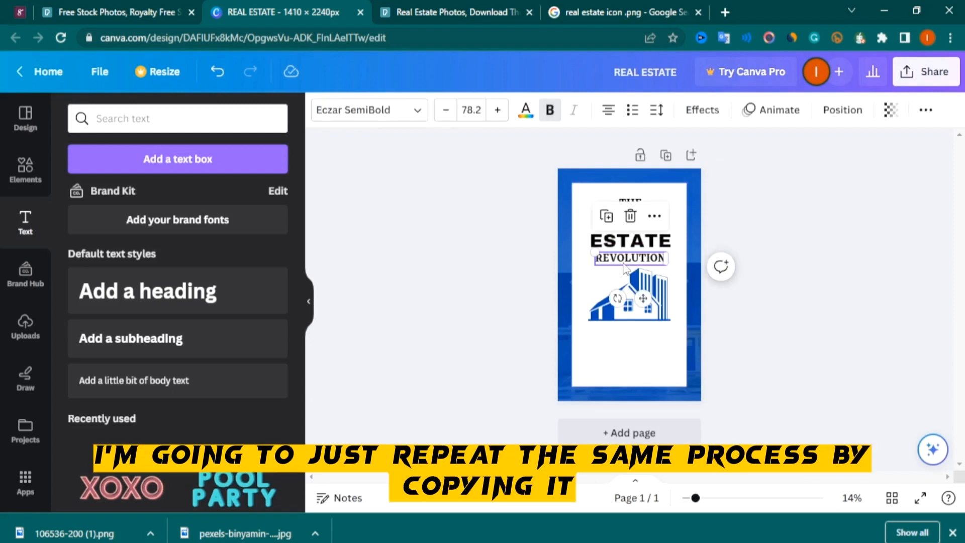
pyautogui.click(606, 216)
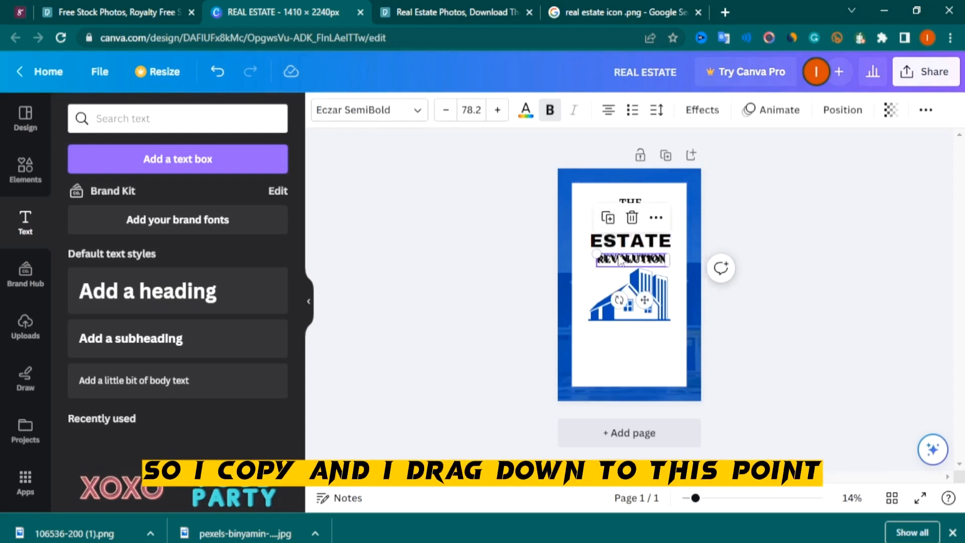
pyautogui.moveTo(619, 261); pyautogui.dragTo(616, 360)
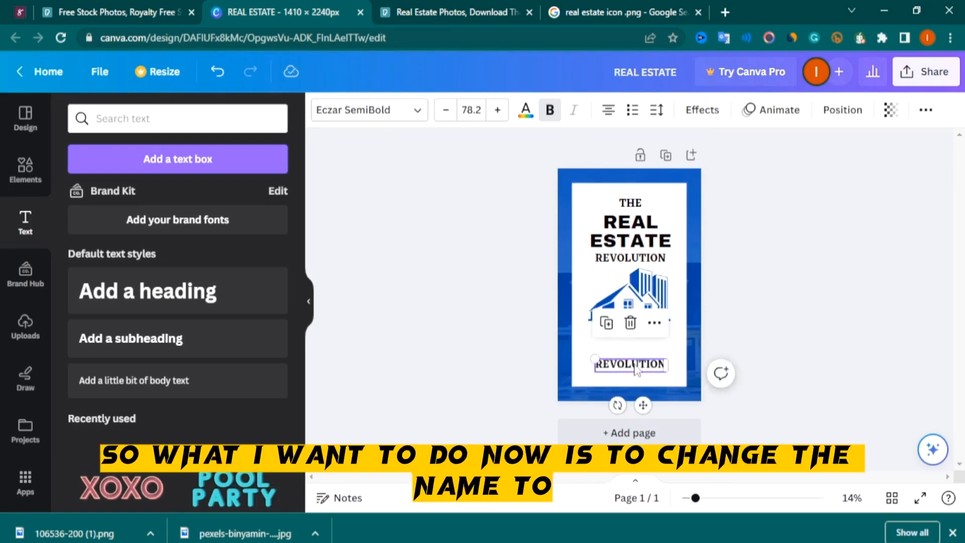
pyautogui.doubleClick(633, 364)
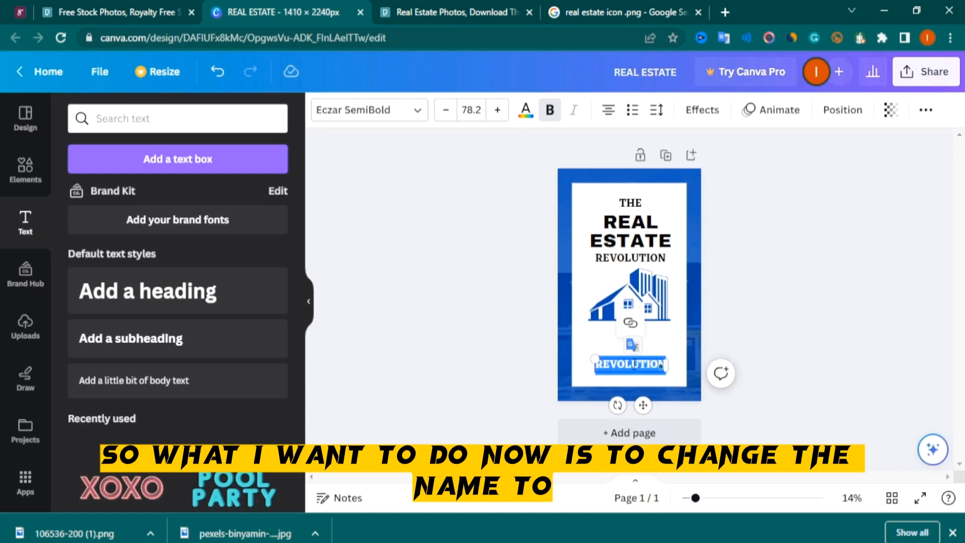
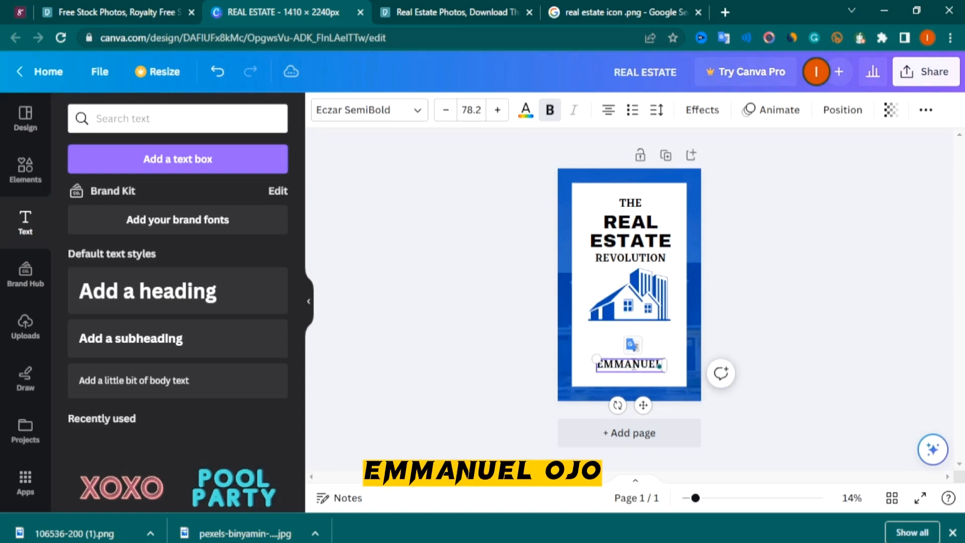
pyautogui.click(523, 252)
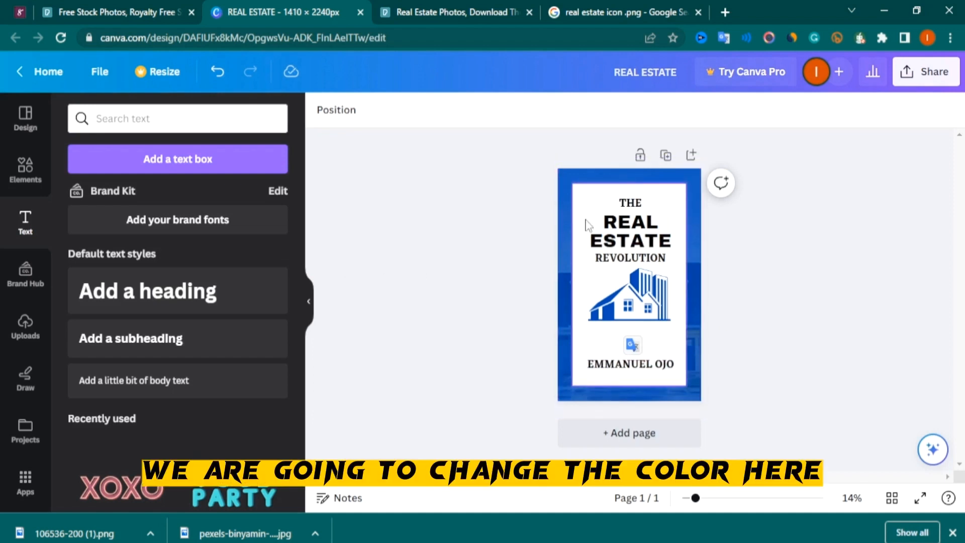
# Change the REAL ESTATE heading's text colour to the document's blue
pyautogui.click(622, 230)
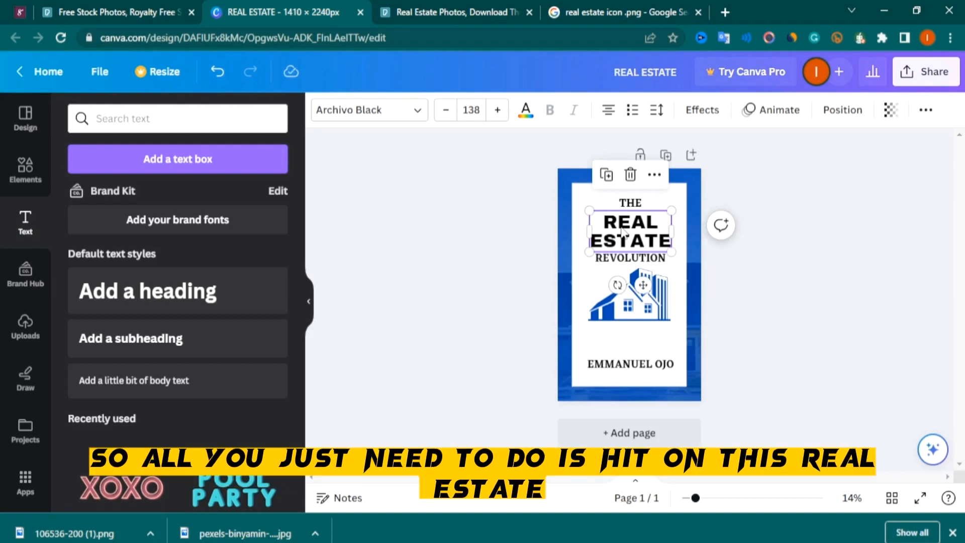
pyautogui.click(526, 110)
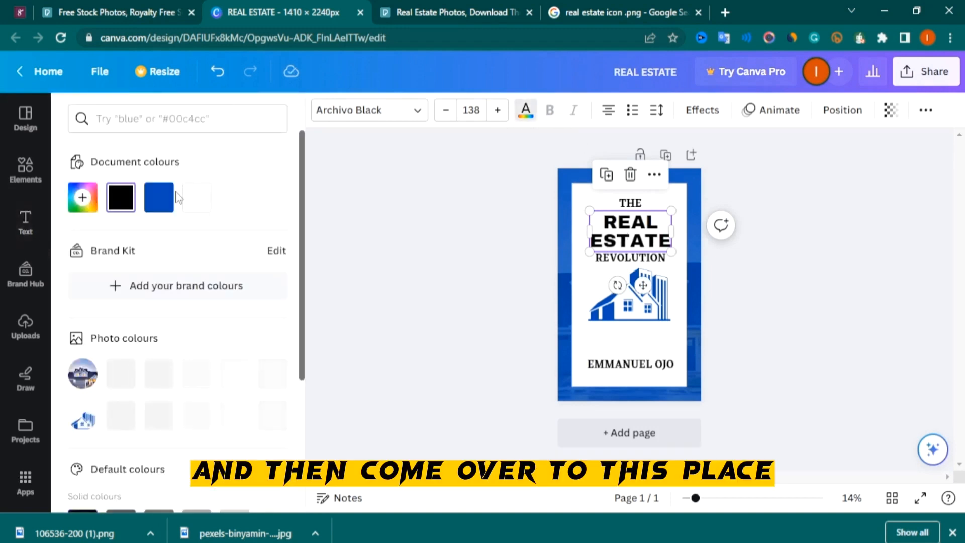
pyautogui.click(159, 197)
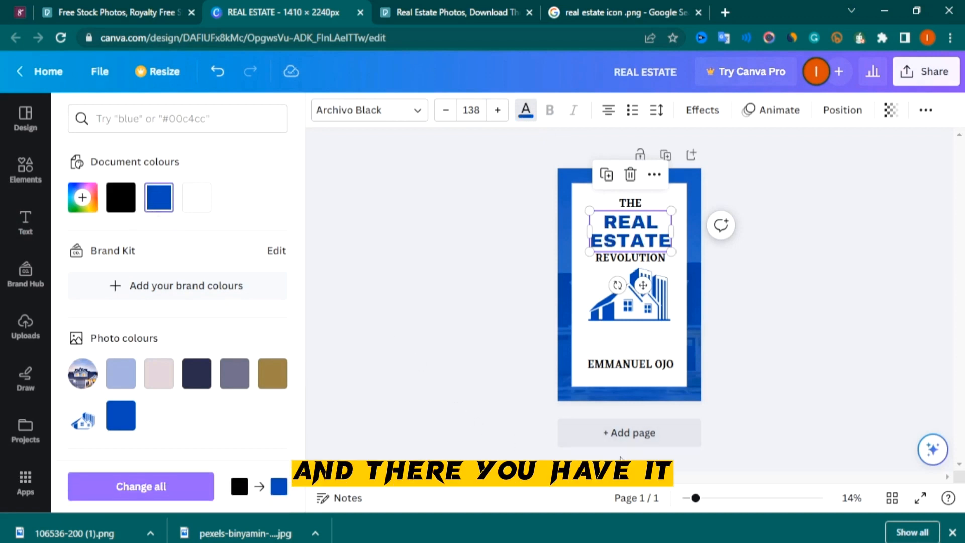
pyautogui.click(499, 235)
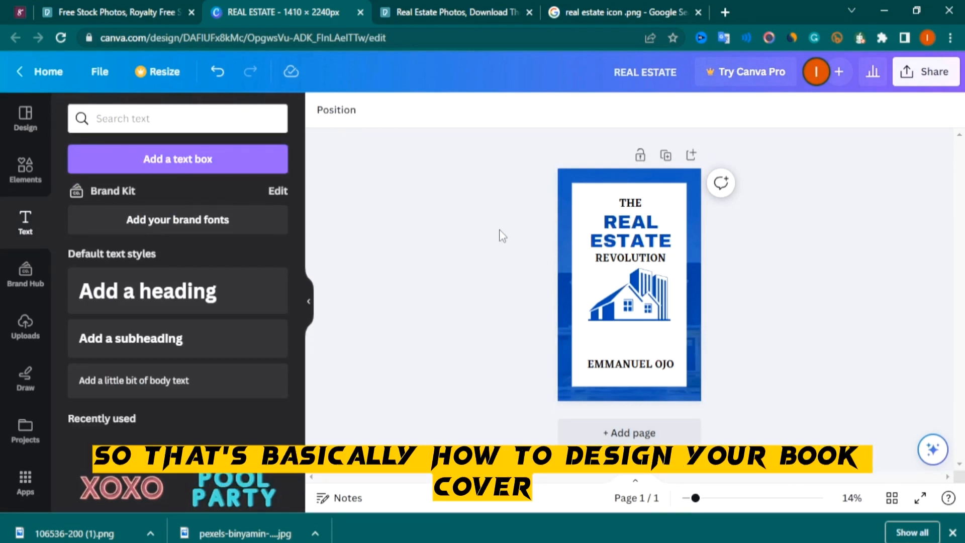
# Move the house icon slightly lower and enlarge it to fill the space above the author's name
pyautogui.moveTo(631, 299); pyautogui.dragTo(630, 314)
pyautogui.moveTo(677, 261); pyautogui.dragTo(682, 246)
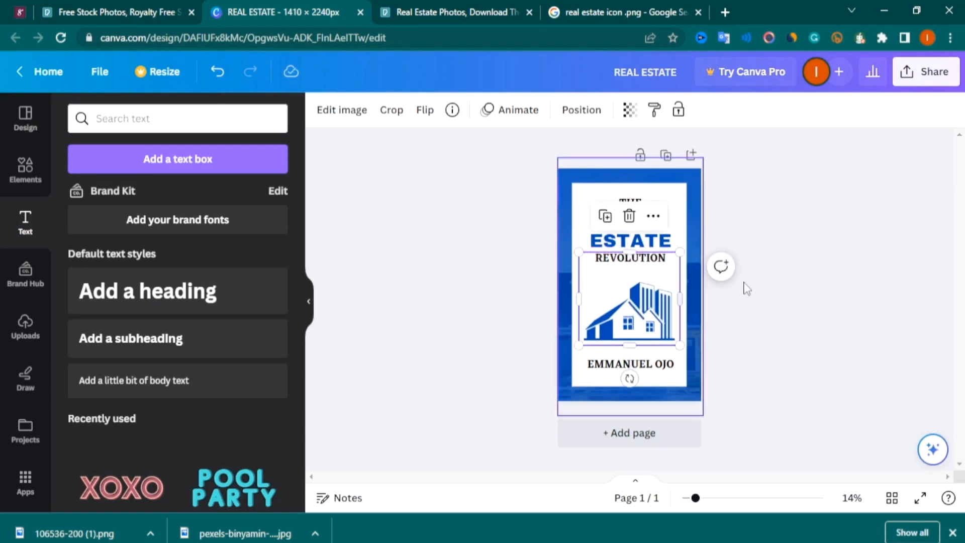
pyautogui.click(799, 277)
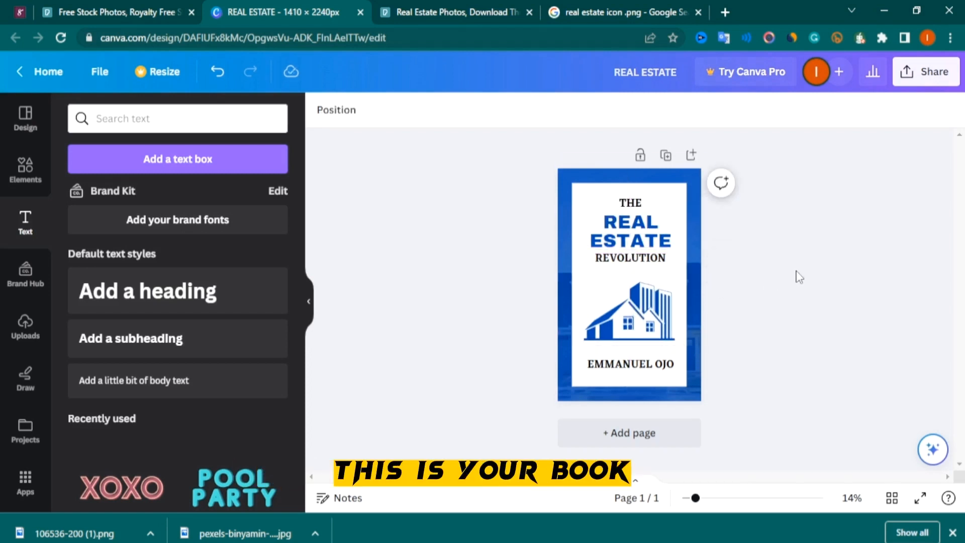